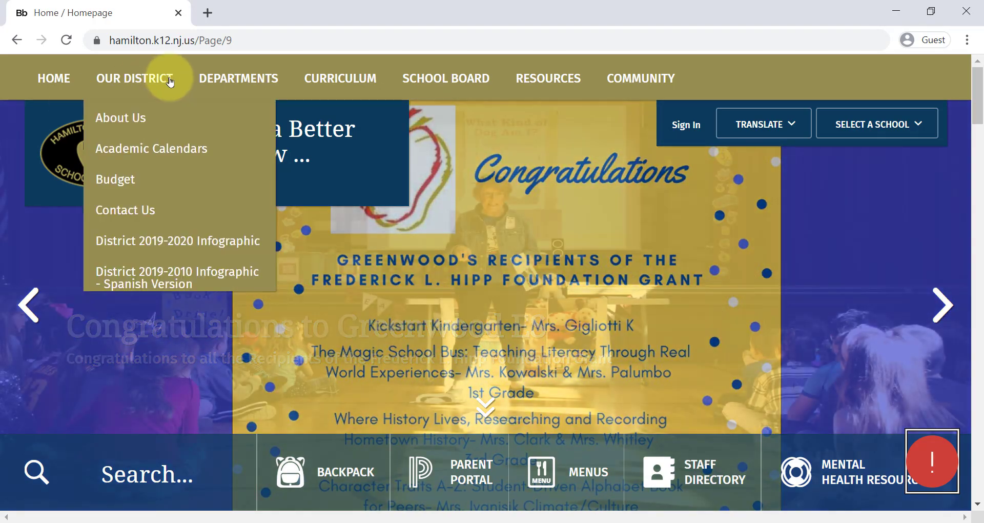
Step: Open the English Virtual Registration Reference from the Central Registration and Residency page
{"action": "mouse_move", "coordinate": [231, 73]}
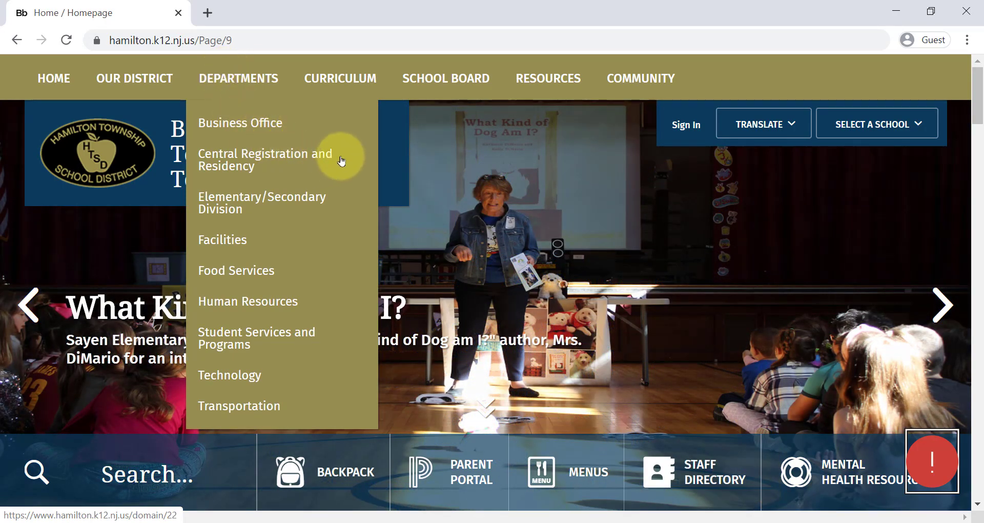
{"action": "left_click", "coordinate": [341, 161]}
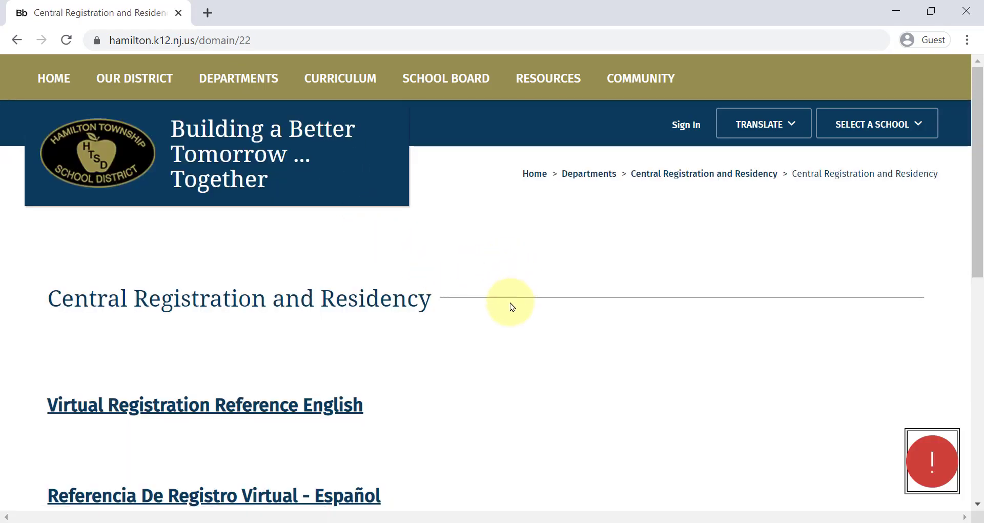
{"action": "scroll", "coordinate": [512, 306], "scroll_direction": "down", "scroll_amount": 2}
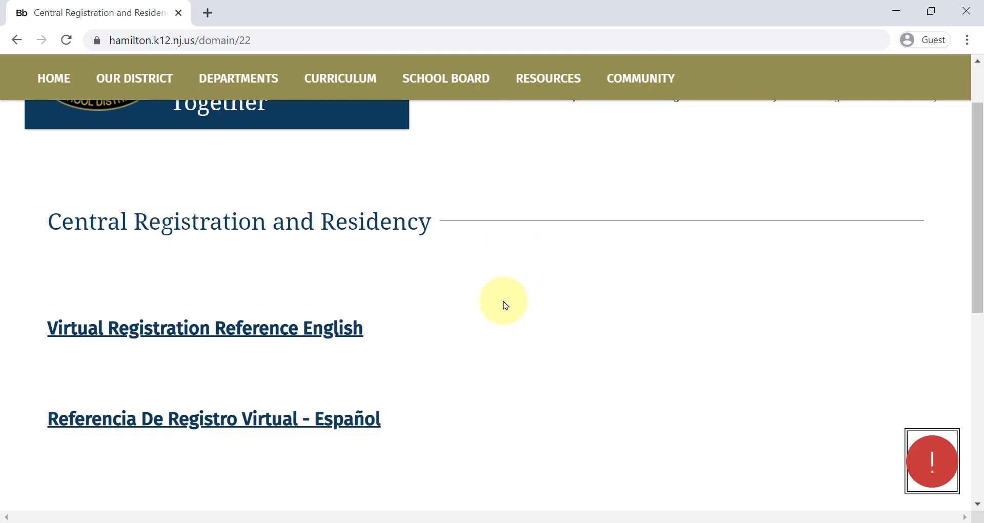
{"action": "left_click", "coordinate": [272, 328]}
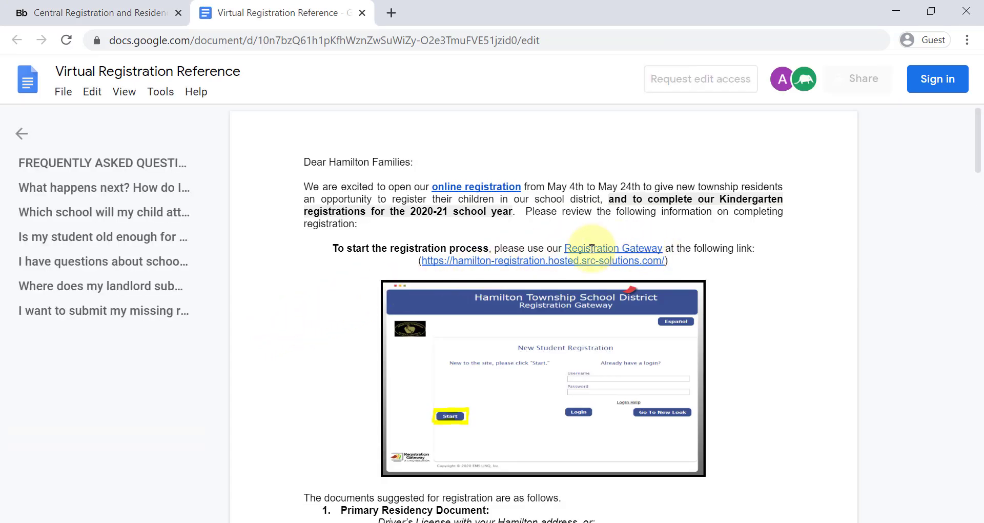
{"action": "scroll", "coordinate": [650, 251], "scroll_direction": "down", "scroll_amount": 5}
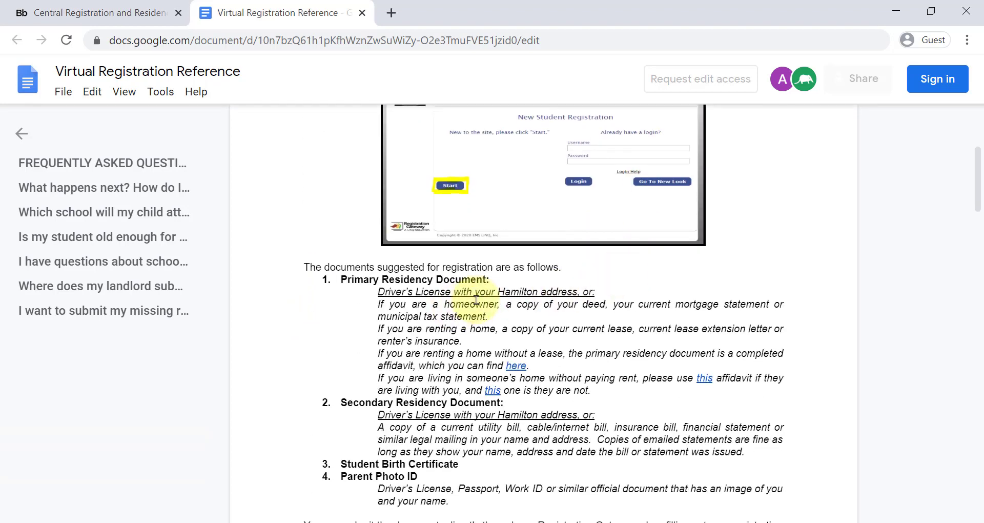
{"action": "scroll", "coordinate": [467, 314], "scroll_direction": "down", "scroll_amount": 1}
{"action": "scroll", "coordinate": [467, 315], "scroll_direction": "down", "scroll_amount": 9}
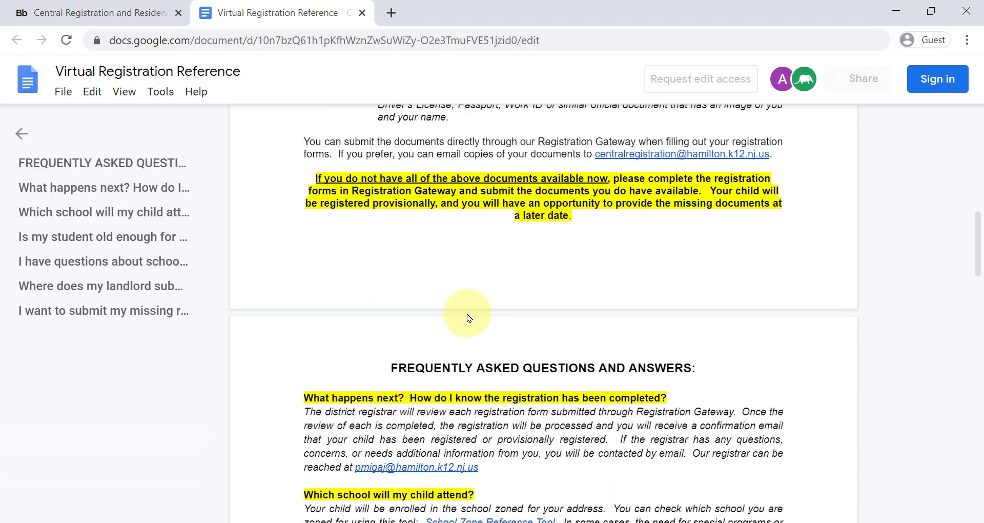
{"action": "scroll", "coordinate": [473, 313], "scroll_direction": "down", "scroll_amount": 3}
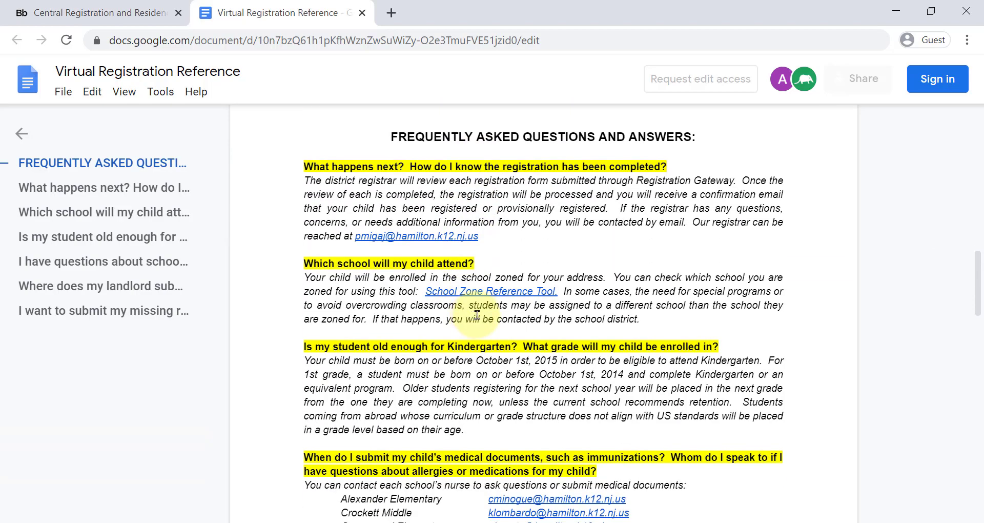
{"action": "scroll", "coordinate": [476, 314], "scroll_direction": "up", "scroll_amount": 20}
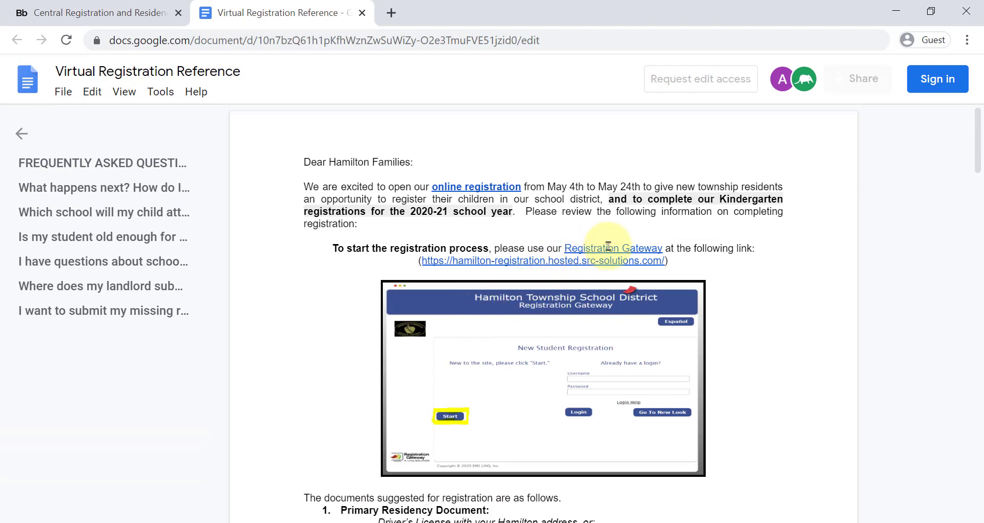
Step: Follow the document's Registration Gateway link and switch the site to its new look
{"action": "mouse_move", "coordinate": [607, 247]}
{"action": "left_click", "coordinate": [629, 270]}
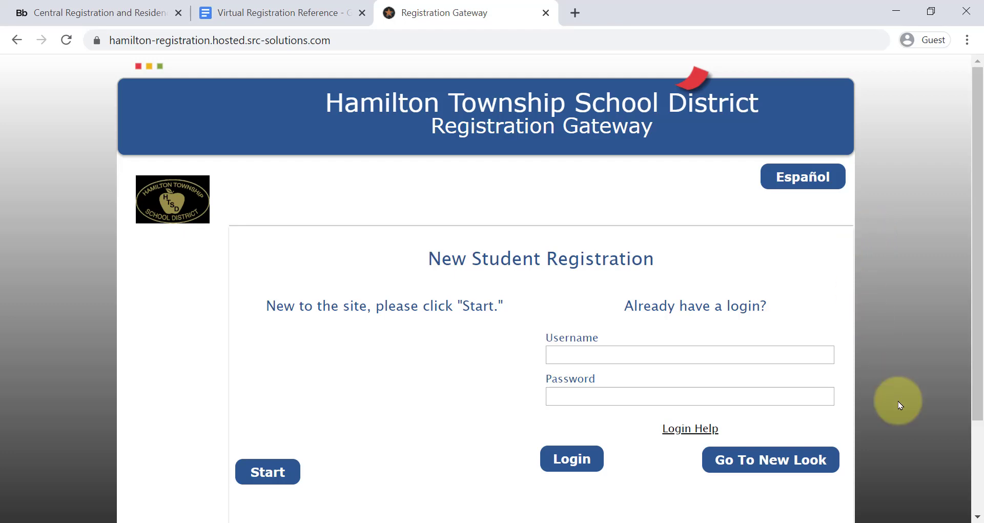
{"action": "left_click", "coordinate": [755, 458]}
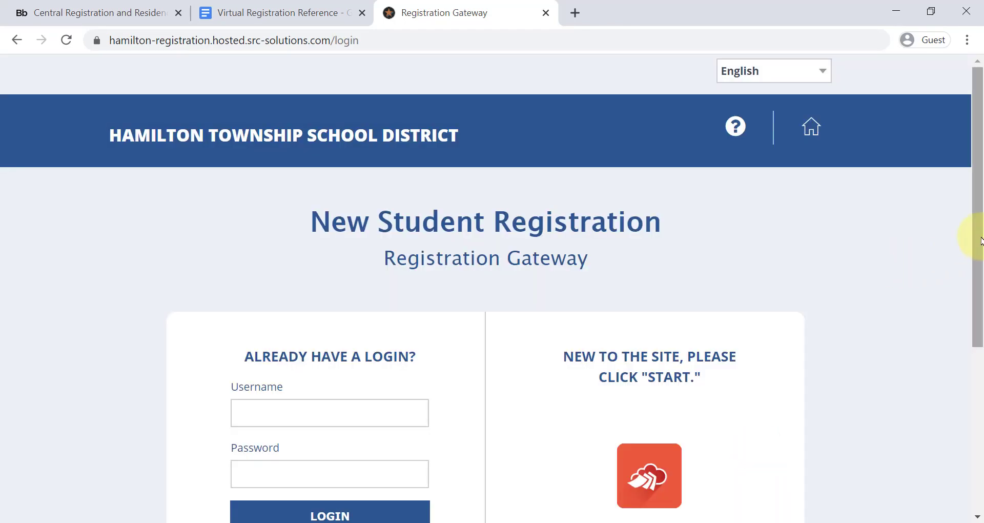
{"action": "left_click_drag", "start_coordinate": [980, 240], "coordinate": [976, 269]}
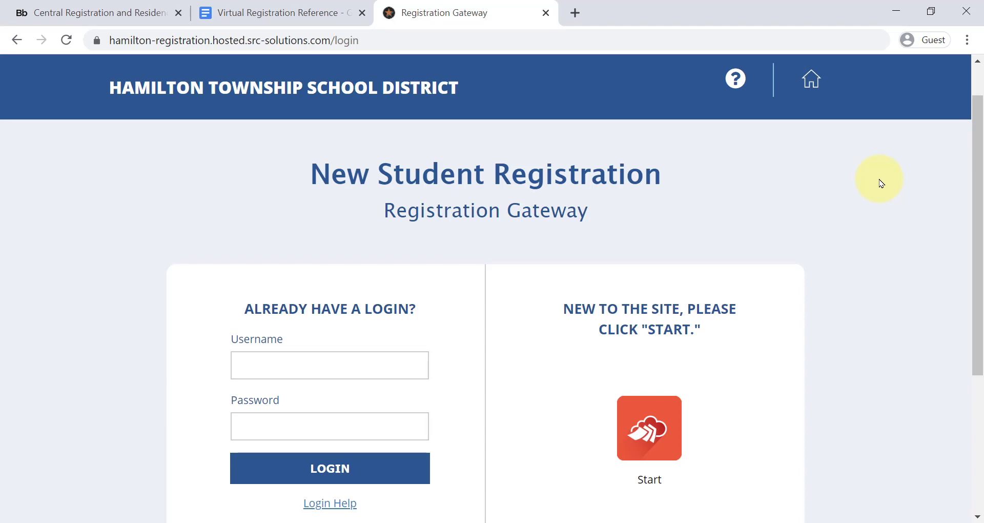
Step: Start a new student registration, tick 'I'm ready to begin', and save
{"action": "left_click", "coordinate": [646, 438]}
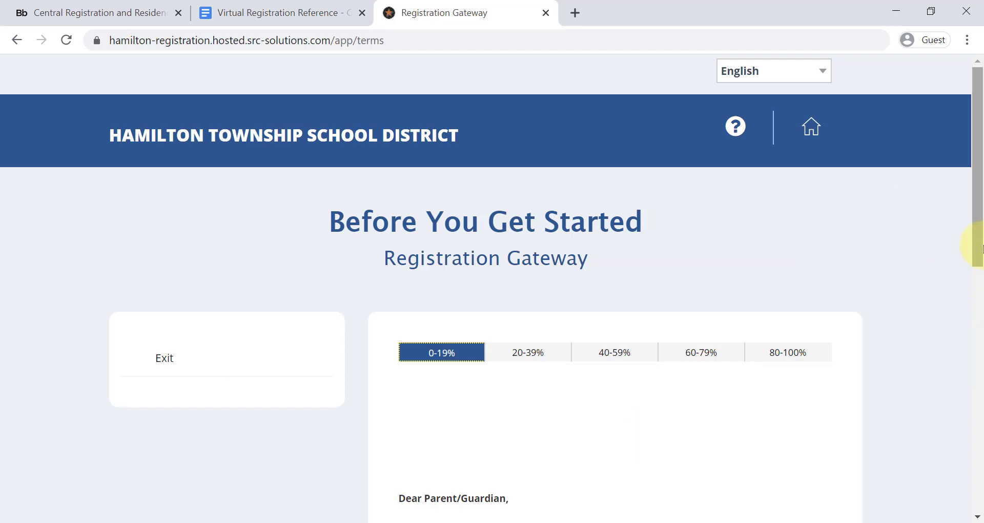
{"action": "left_click_drag", "start_coordinate": [975, 241], "coordinate": [960, 401]}
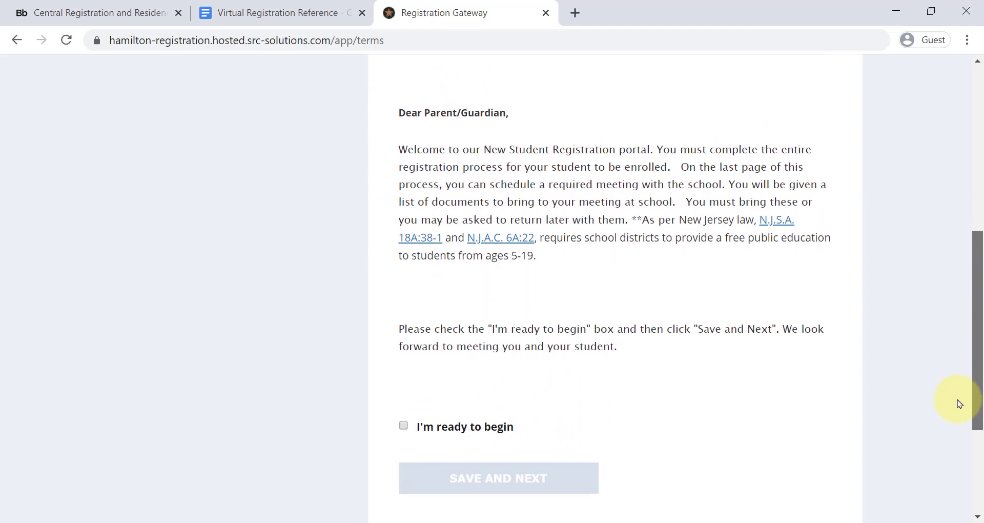
{"action": "left_click", "coordinate": [402, 423]}
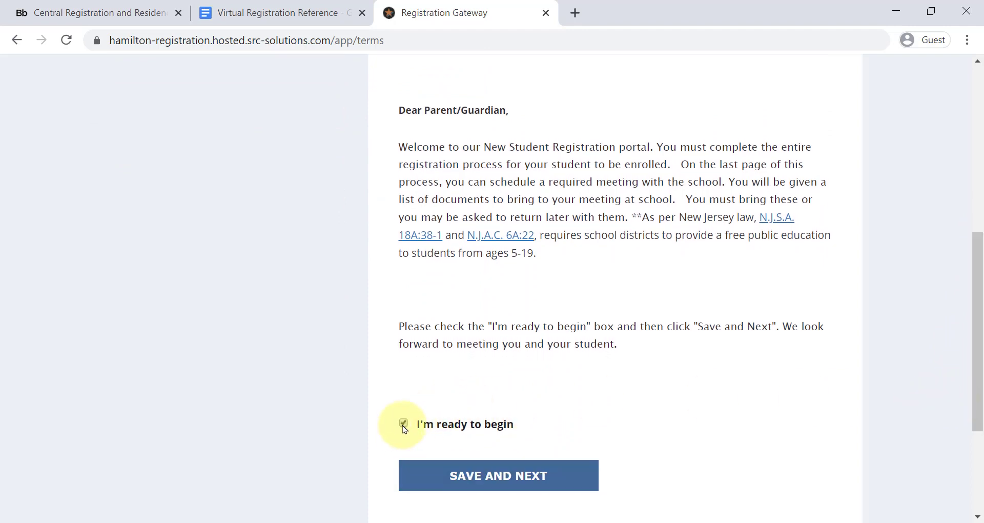
{"action": "left_click", "coordinate": [567, 478]}
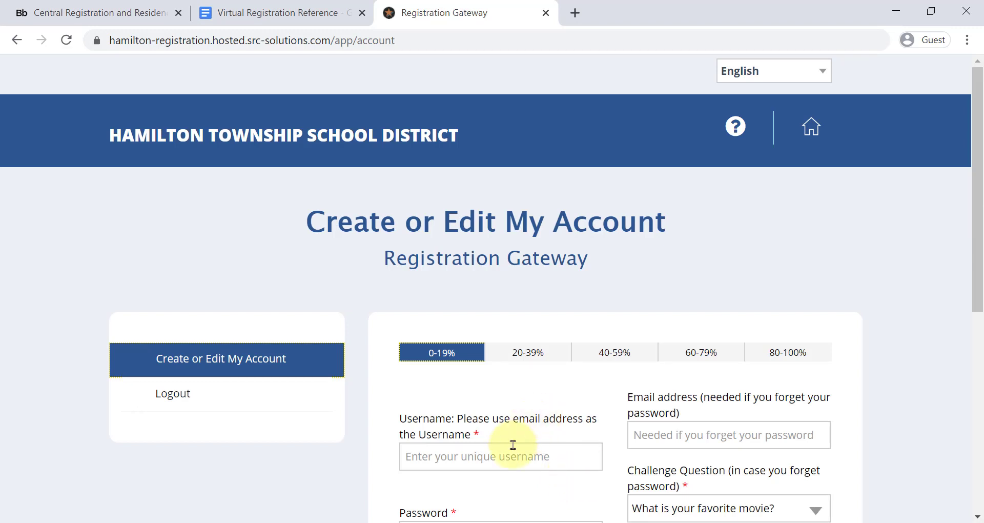
Step: Choose the favorite color challenge question, answer 'Green', and submit the account
{"action": "left_click_drag", "start_coordinate": [977, 196], "coordinate": [980, 317]}
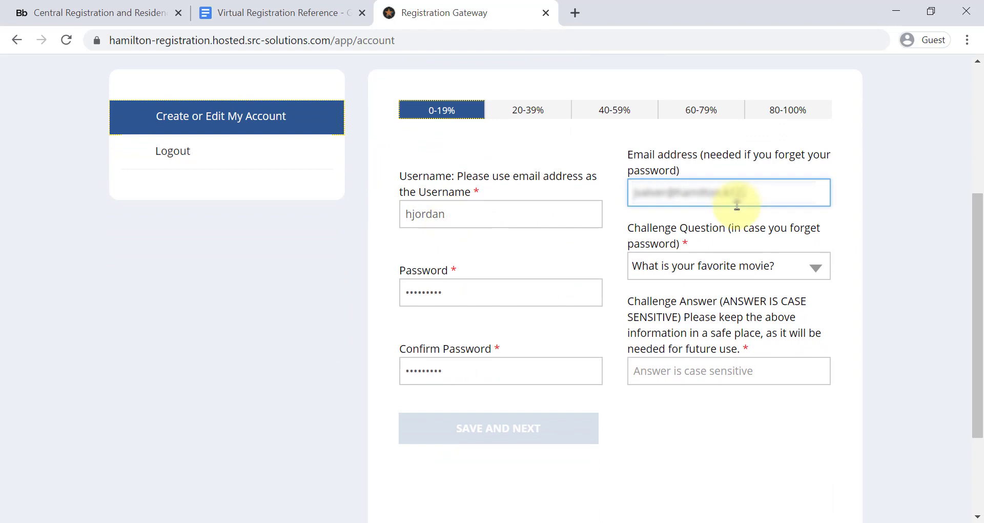
{"action": "key", "text": "Tab"}
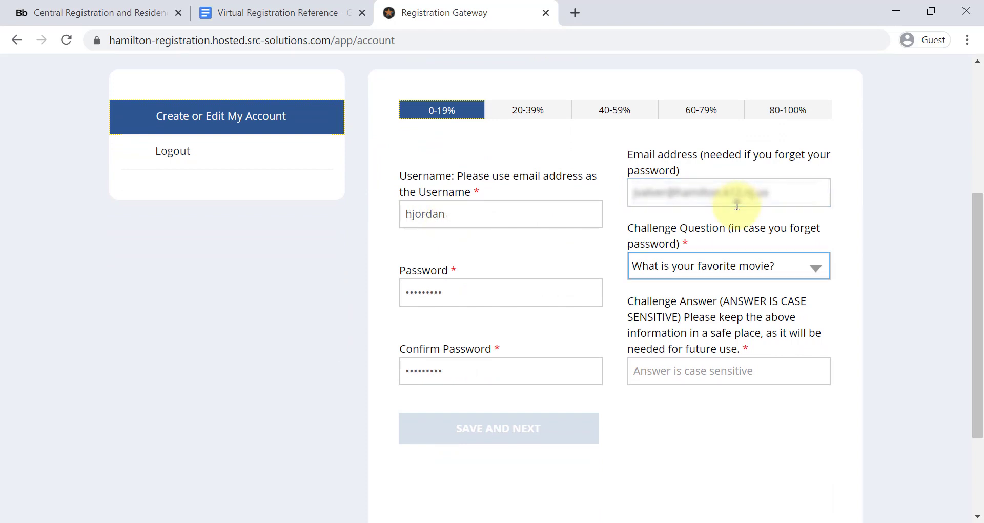
{"action": "left_click", "coordinate": [771, 264]}
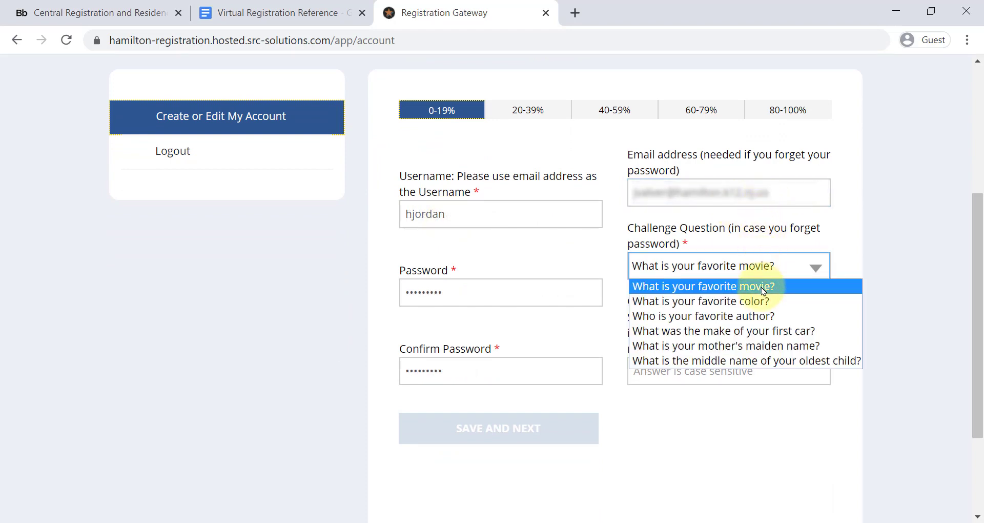
{"action": "left_click", "coordinate": [763, 307]}
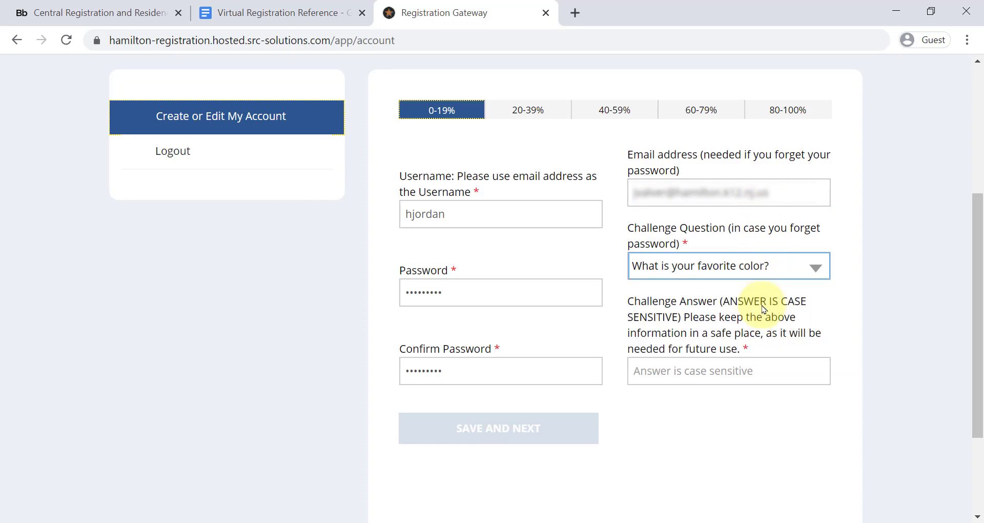
{"action": "left_click", "coordinate": [726, 368]}
{"action": "type", "text": "Green"}
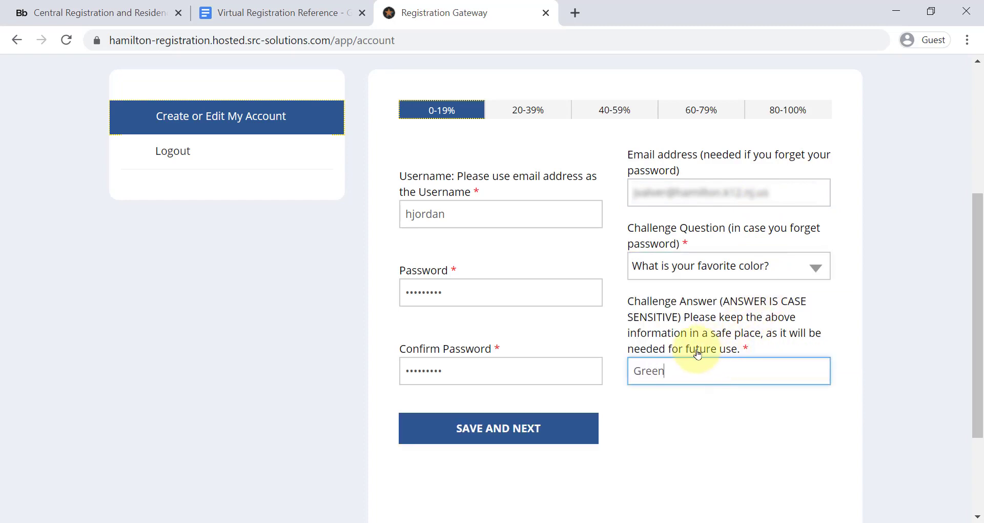
{"action": "left_click", "coordinate": [593, 430]}
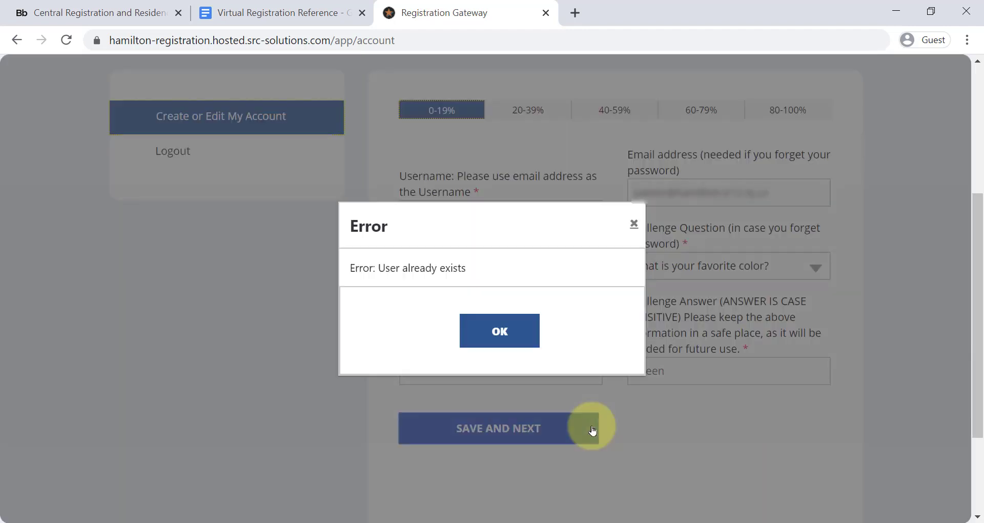
Step: Dismiss the user-already-exists error and resubmit with a different username
{"action": "left_click", "coordinate": [493, 335]}
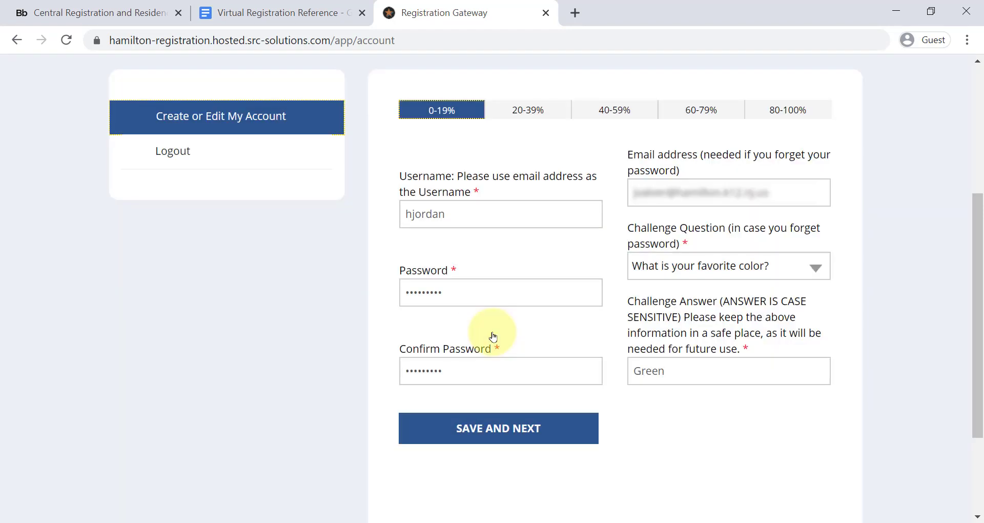
{"action": "left_click", "coordinate": [467, 214]}
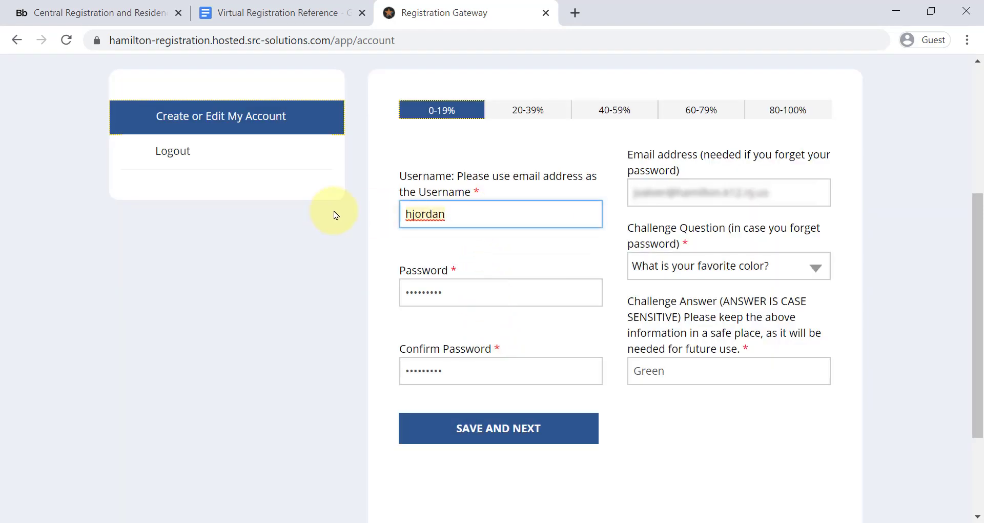
{"action": "type", "text": "haljordan"}
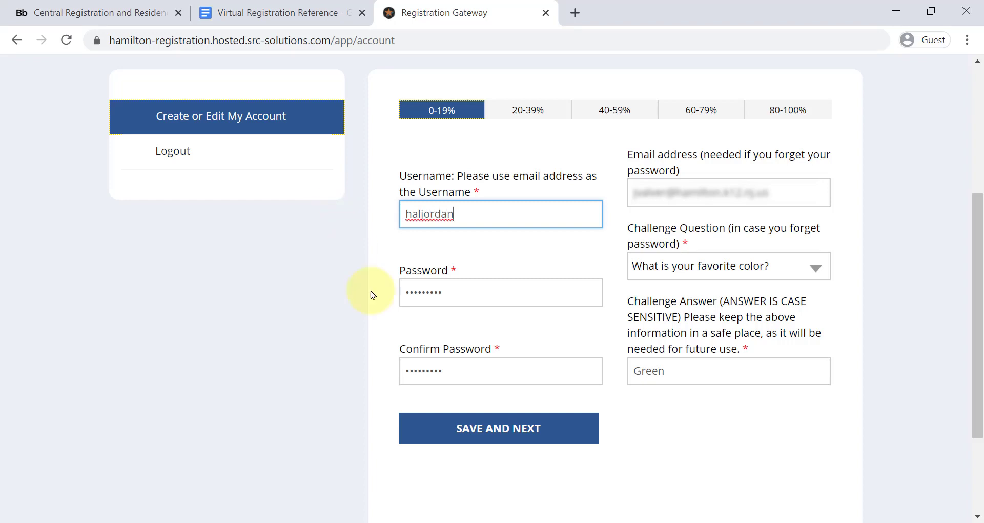
{"action": "left_click", "coordinate": [489, 434]}
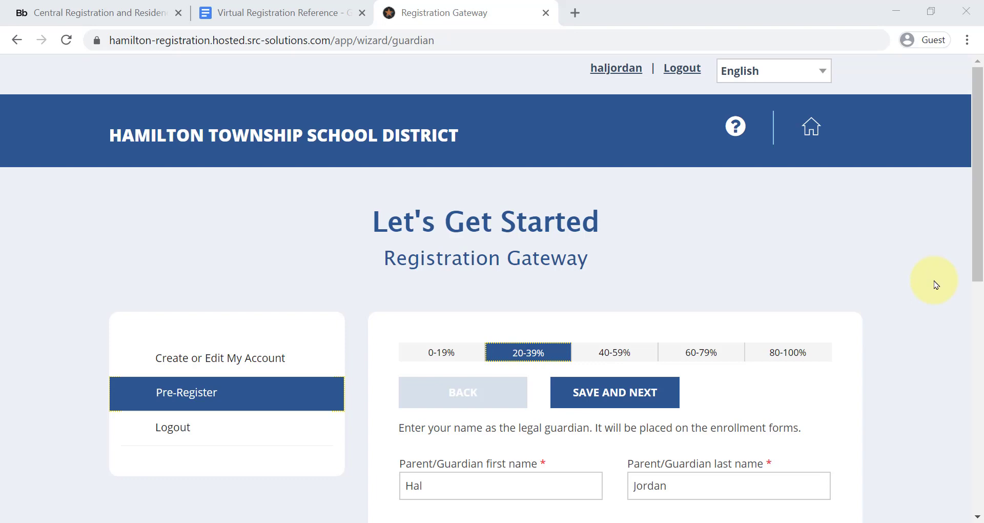
Step: Request a text link for photographing missing documents and save the guardian page
{"action": "left_click_drag", "start_coordinate": [973, 264], "coordinate": [927, 461]}
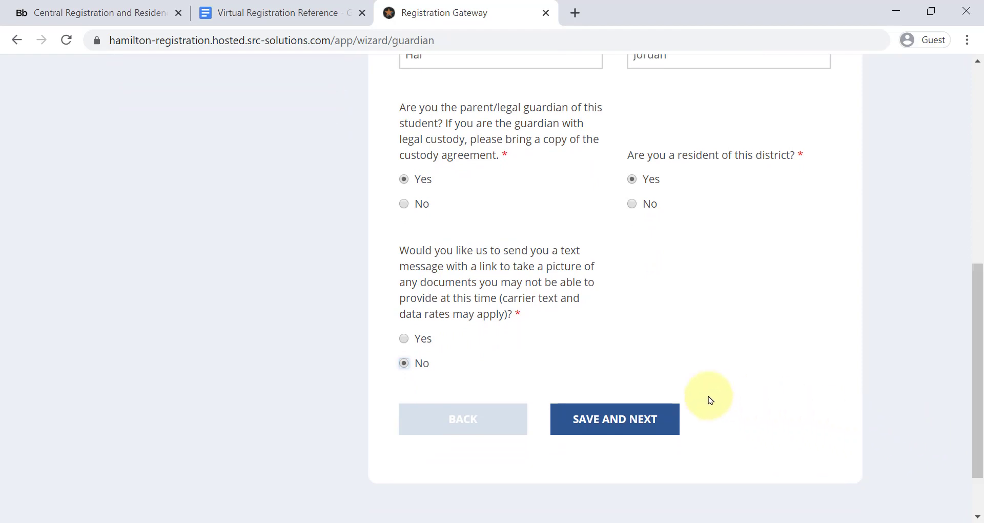
{"action": "left_click", "coordinate": [404, 338]}
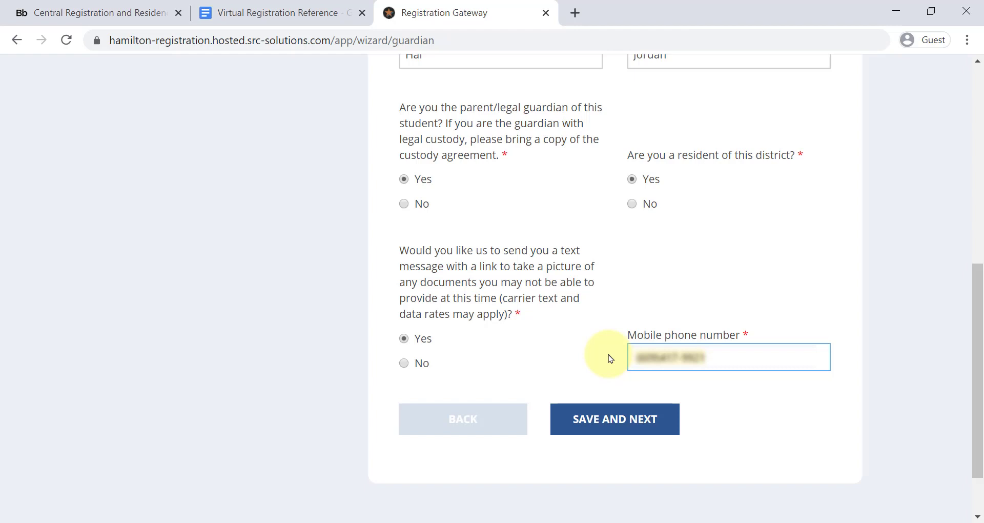
{"action": "left_click", "coordinate": [619, 415]}
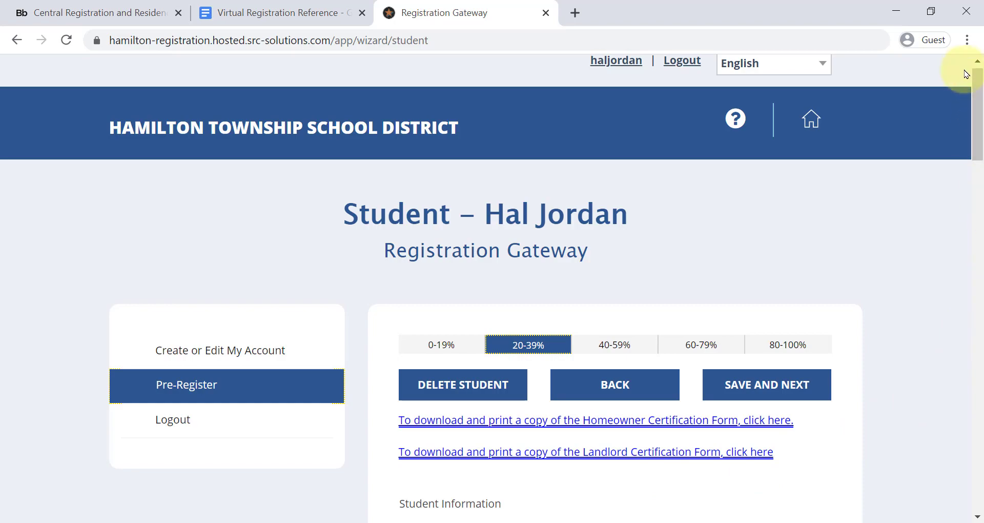
Step: Save the Student, Mother/Father and Race/Ethnicity pages, then open the McKinney-Vento details link
{"action": "left_click_drag", "start_coordinate": [980, 107], "coordinate": [944, 464]}
{"action": "left_click", "coordinate": [592, 359]}
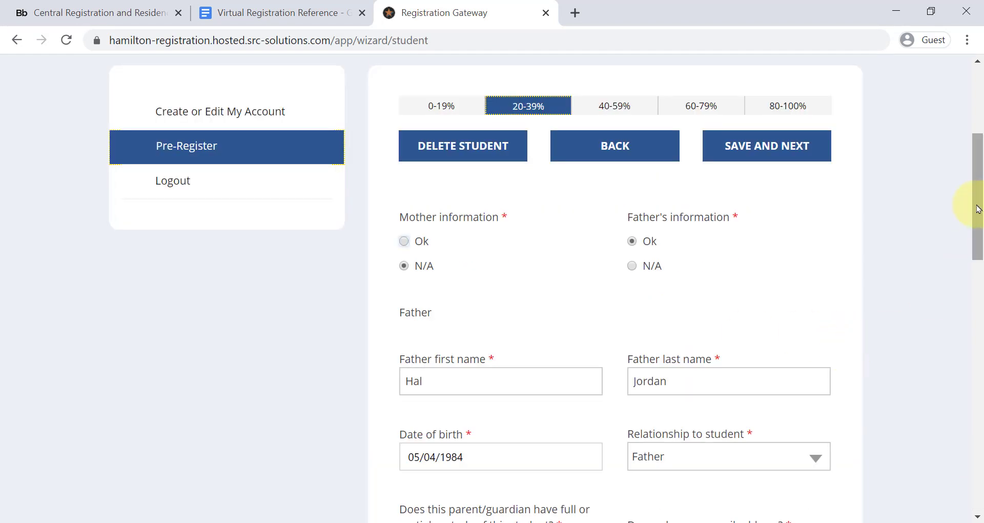
{"action": "left_click_drag", "start_coordinate": [978, 208], "coordinate": [976, 462]}
{"action": "left_click", "coordinate": [646, 361]}
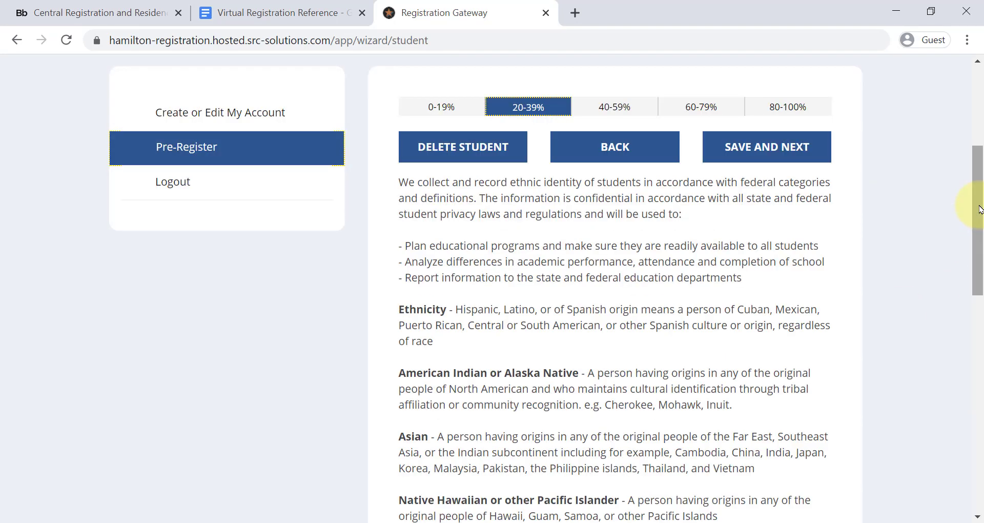
{"action": "left_click_drag", "start_coordinate": [980, 210], "coordinate": [958, 440]}
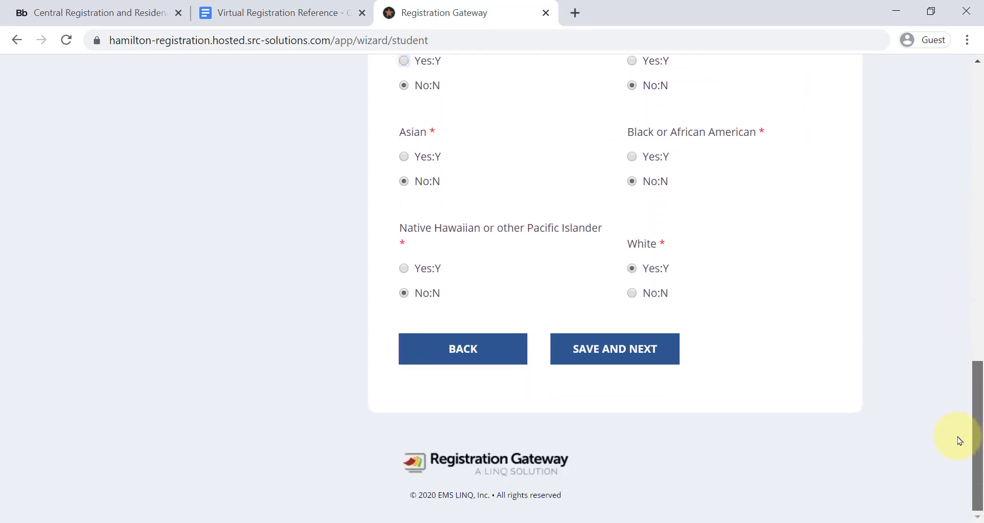
{"action": "left_click", "coordinate": [658, 352]}
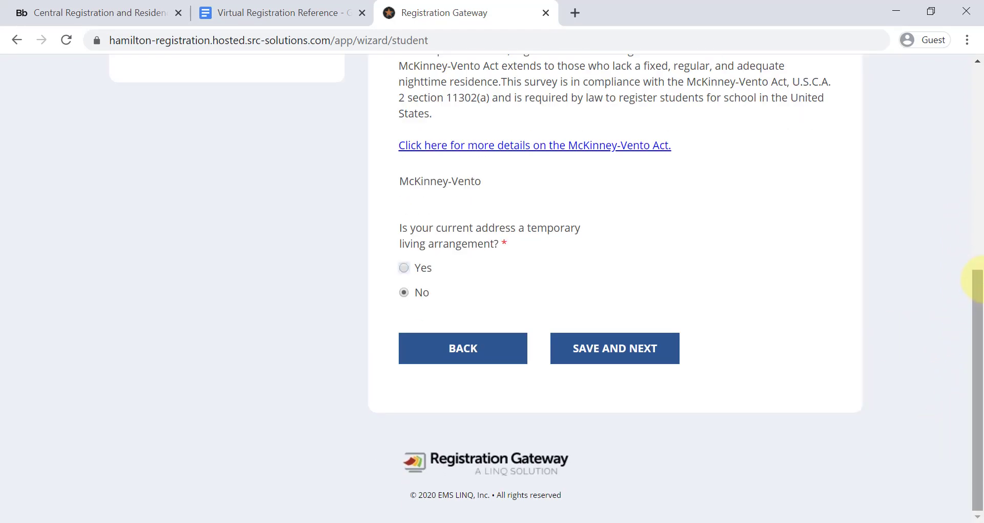
{"action": "left_click_drag", "start_coordinate": [970, 293], "coordinate": [970, 251]}
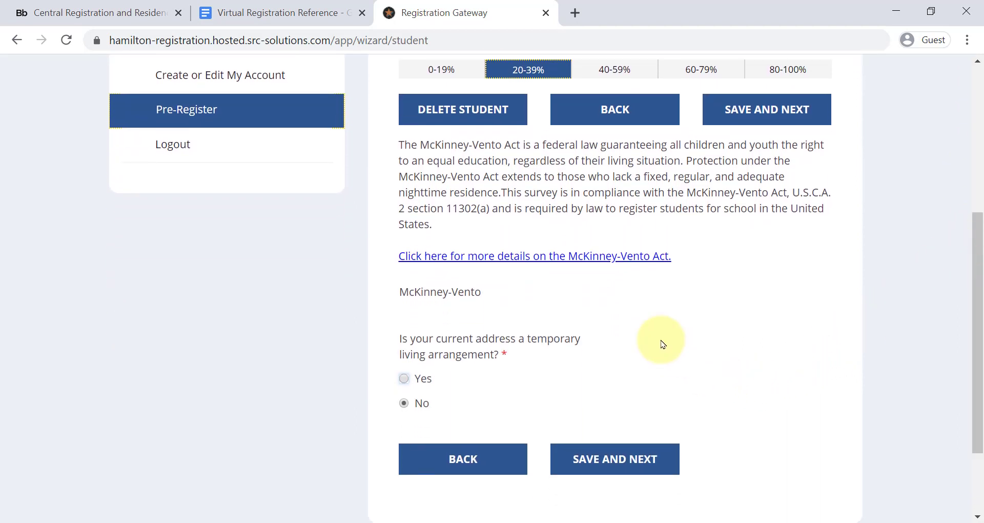
{"action": "left_click", "coordinate": [620, 257]}
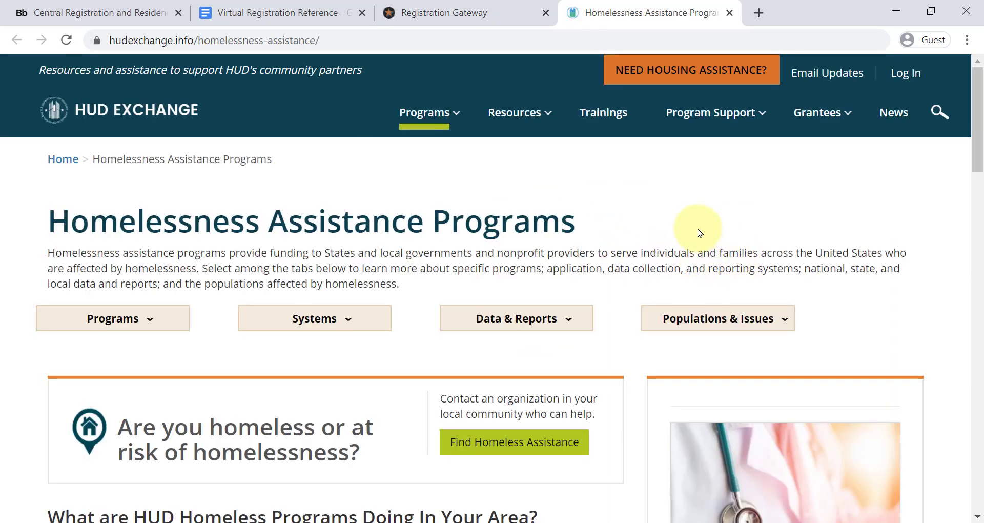
Step: Scroll through the HUD Exchange Homelessness Assistance Programs page, then close its tab
{"action": "left_click_drag", "start_coordinate": [979, 125], "coordinate": [966, 313]}
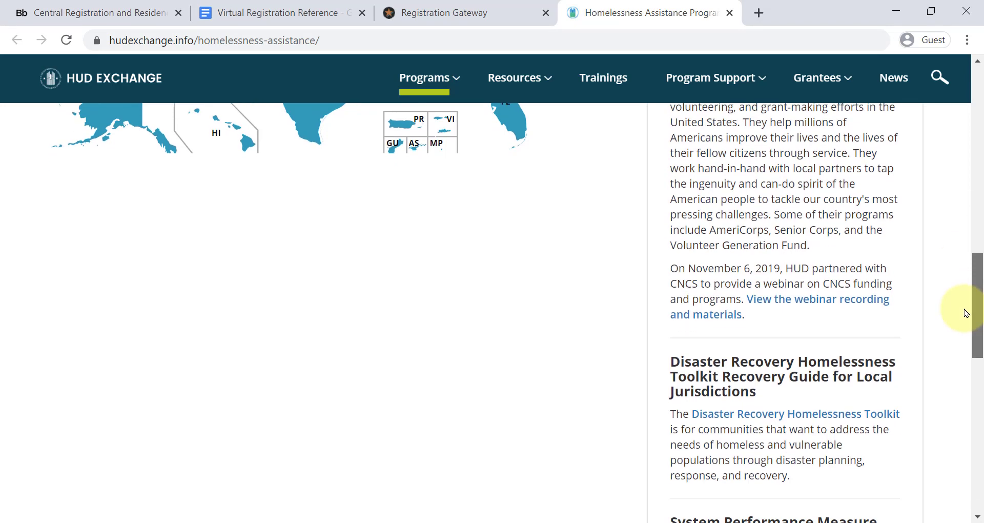
{"action": "left_click", "coordinate": [728, 13]}
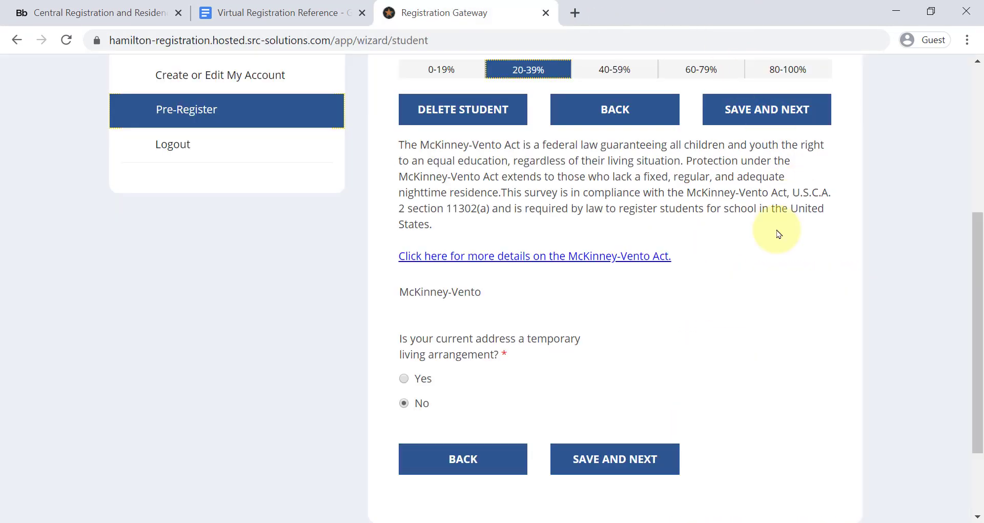
Step: Save the McKinney-Vento, Previous School Information and Home Language Survey pages as answered
{"action": "left_click", "coordinate": [600, 458]}
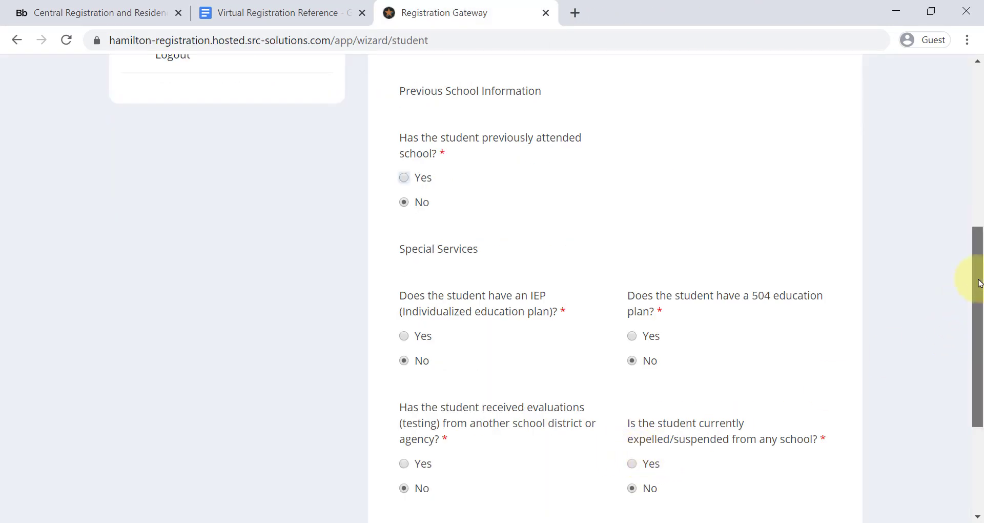
{"action": "left_click_drag", "start_coordinate": [979, 283], "coordinate": [942, 358]}
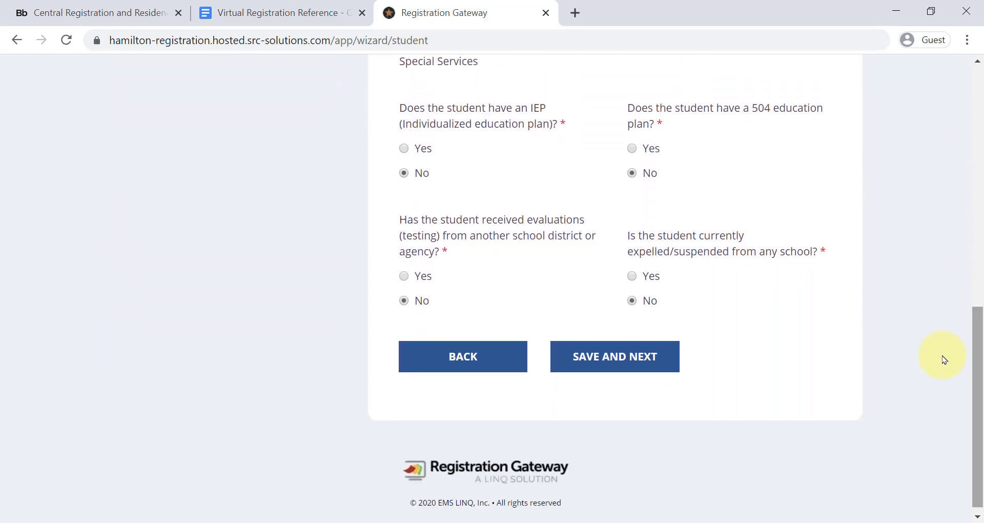
{"action": "left_click", "coordinate": [599, 358]}
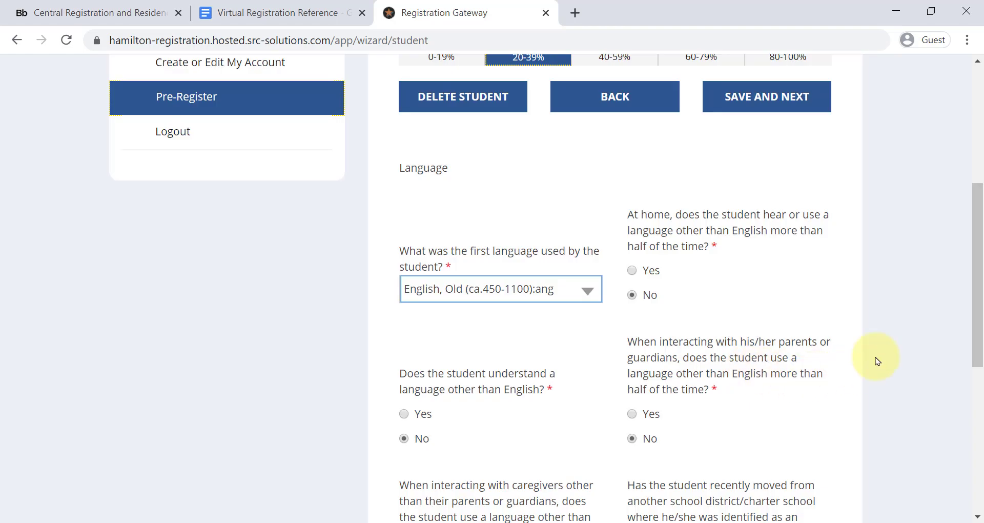
{"action": "left_click_drag", "start_coordinate": [975, 259], "coordinate": [982, 384]}
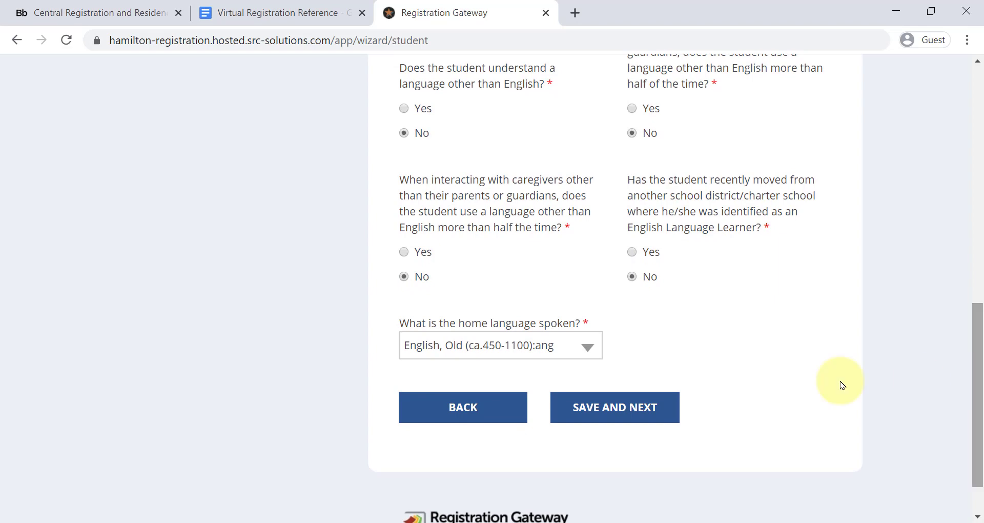
{"action": "left_click", "coordinate": [638, 415]}
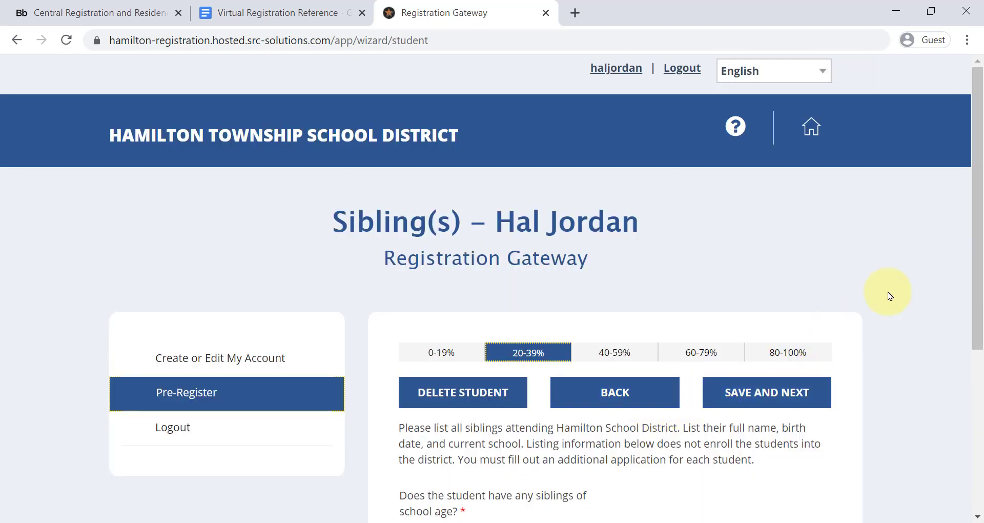
Step: Set the school-age siblings answer to No after first trying Yes with 1 sibling
{"action": "left_click_drag", "start_coordinate": [981, 174], "coordinate": [976, 256]}
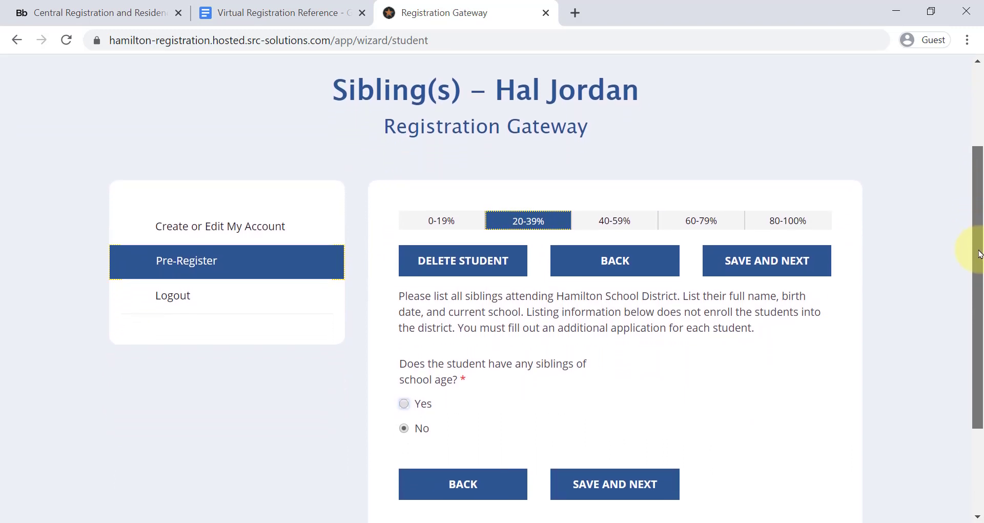
{"action": "left_click", "coordinate": [421, 407]}
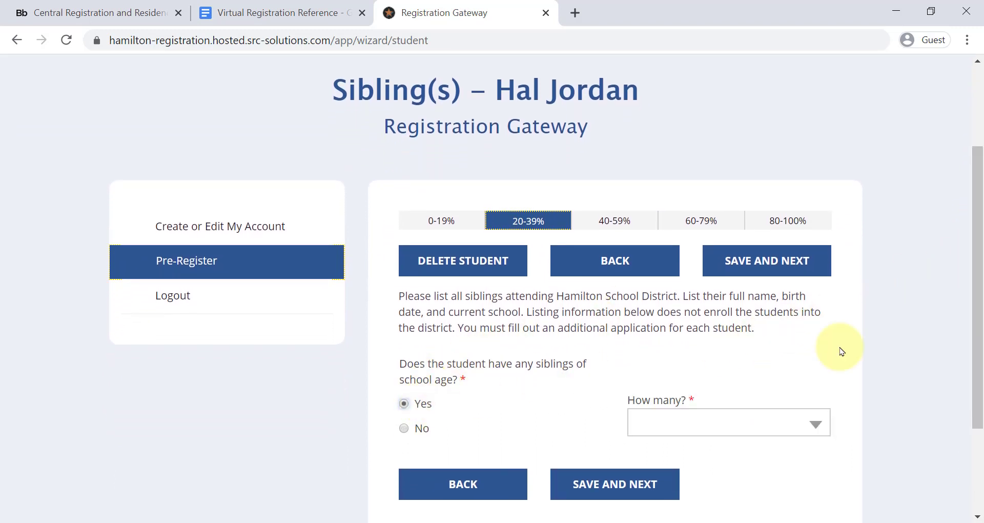
{"action": "left_click", "coordinate": [767, 422]}
{"action": "left_click", "coordinate": [660, 342]}
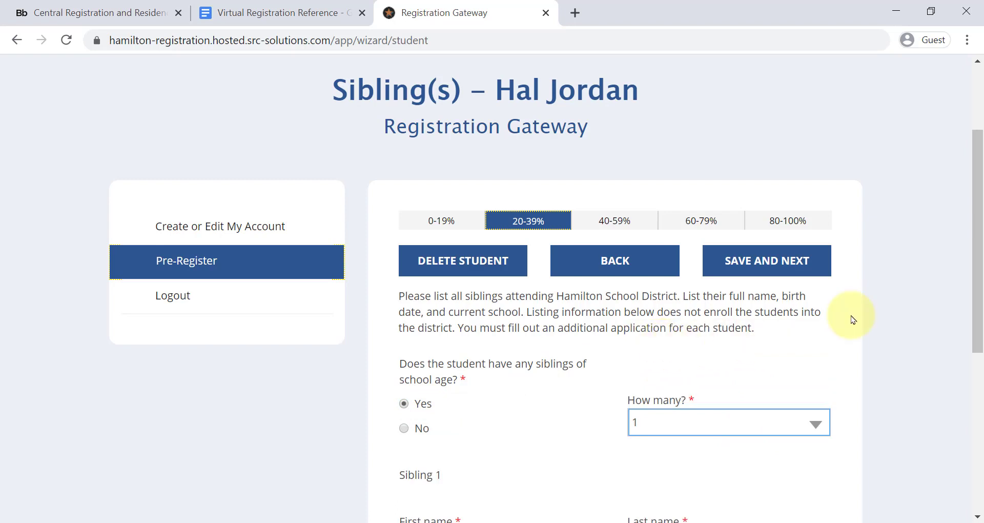
{"action": "left_click_drag", "start_coordinate": [980, 236], "coordinate": [974, 341]}
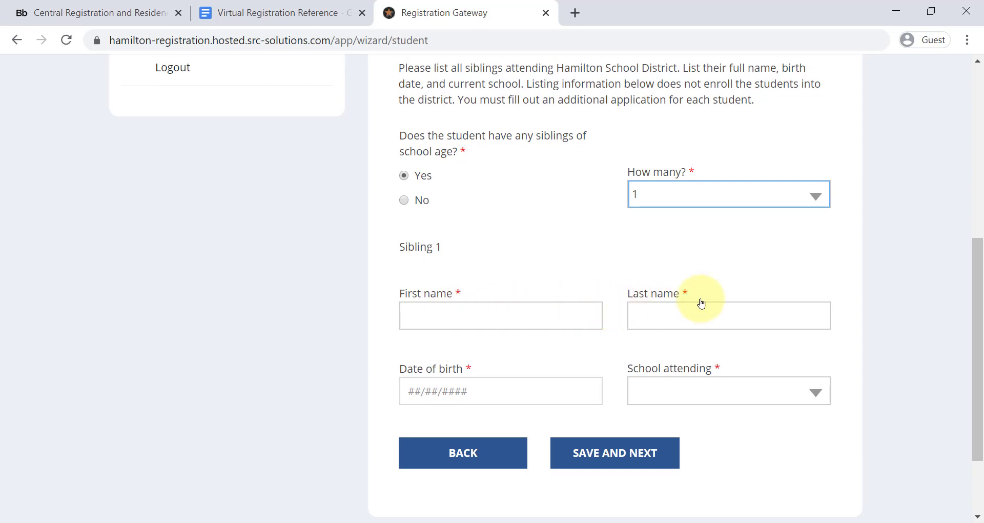
{"action": "left_click", "coordinate": [719, 391]}
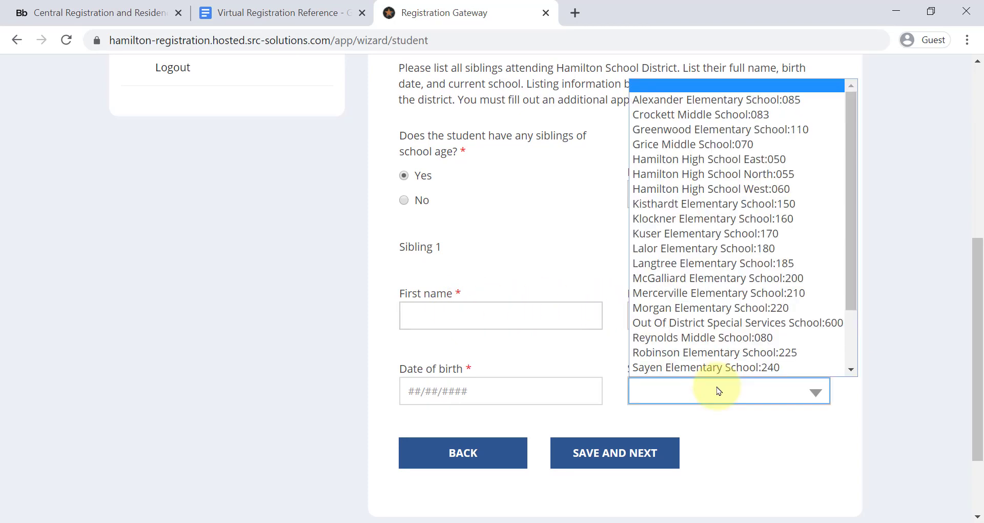
{"action": "left_click", "coordinate": [405, 200]}
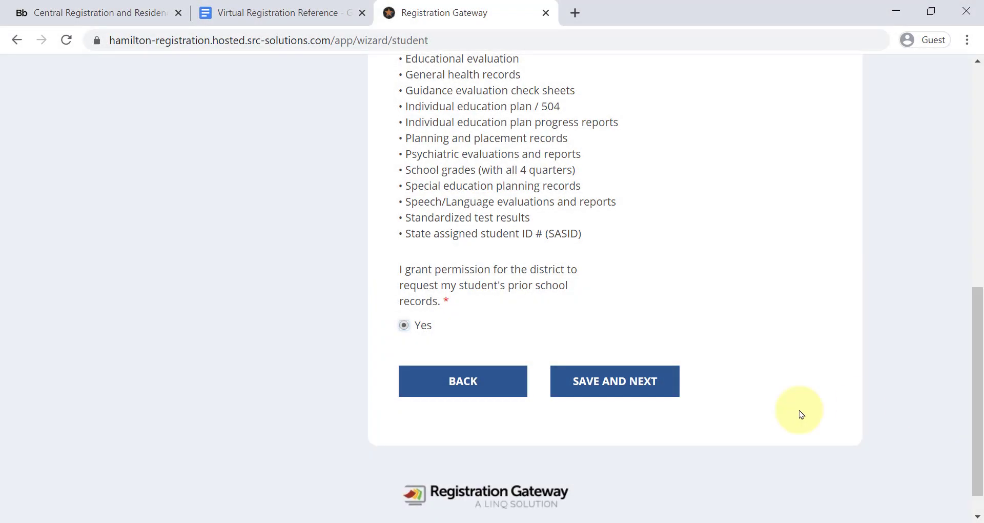
Step: Save the Sibling(s) page and open the Protection of Pupil Rights Amendment policy
{"action": "left_click", "coordinate": [644, 380]}
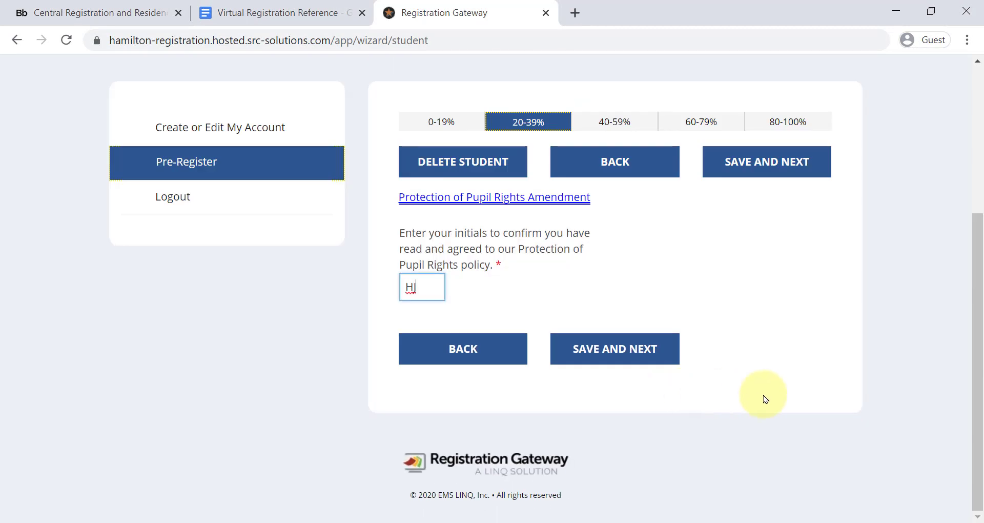
{"action": "left_click_drag", "start_coordinate": [978, 326], "coordinate": [978, 253]}
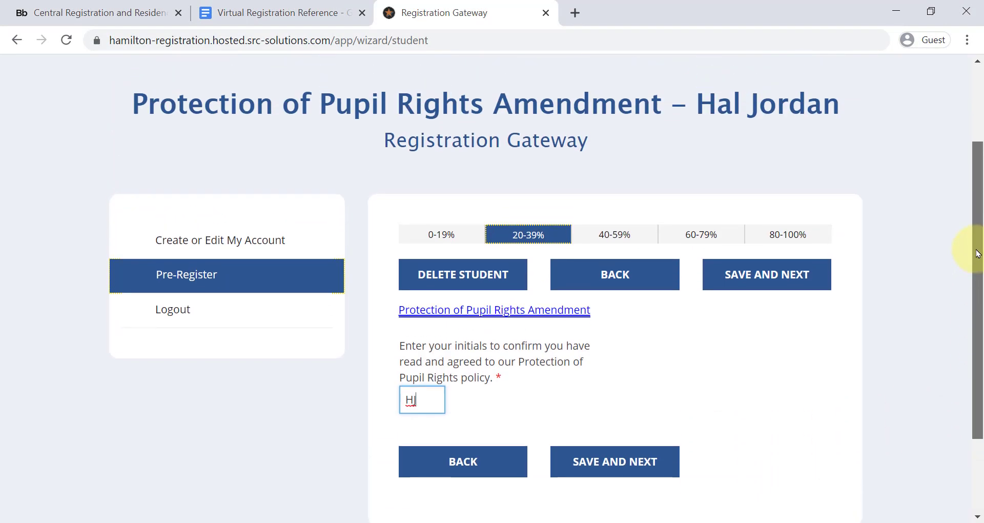
{"action": "left_click", "coordinate": [553, 312]}
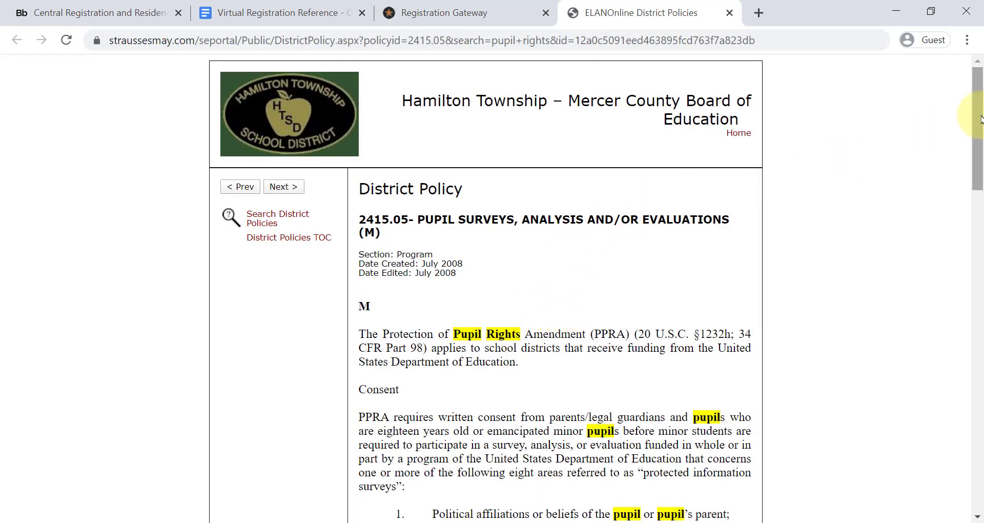
Step: Close the District Policy 2415.05 tab and save the consent page to reach Notification System
{"action": "left_click_drag", "start_coordinate": [978, 126], "coordinate": [964, 441]}
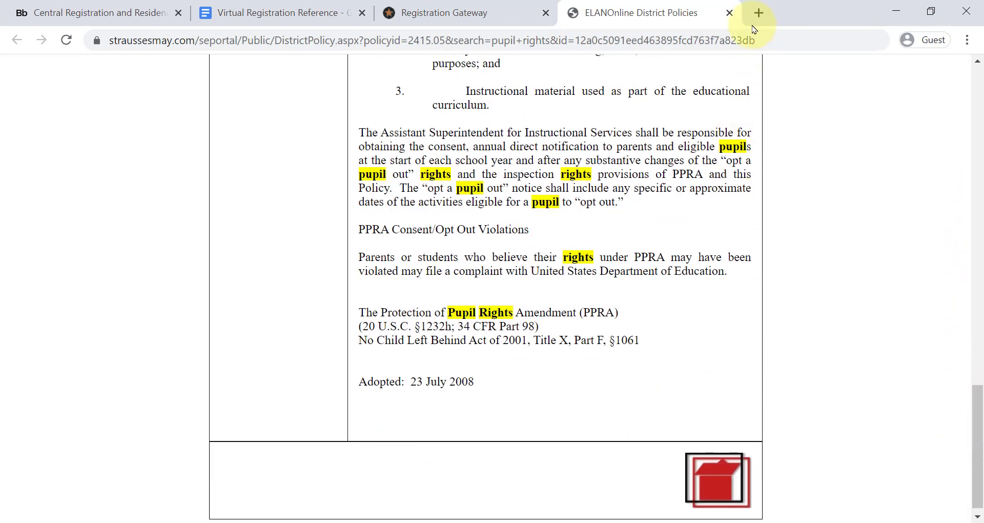
{"action": "left_click", "coordinate": [728, 15]}
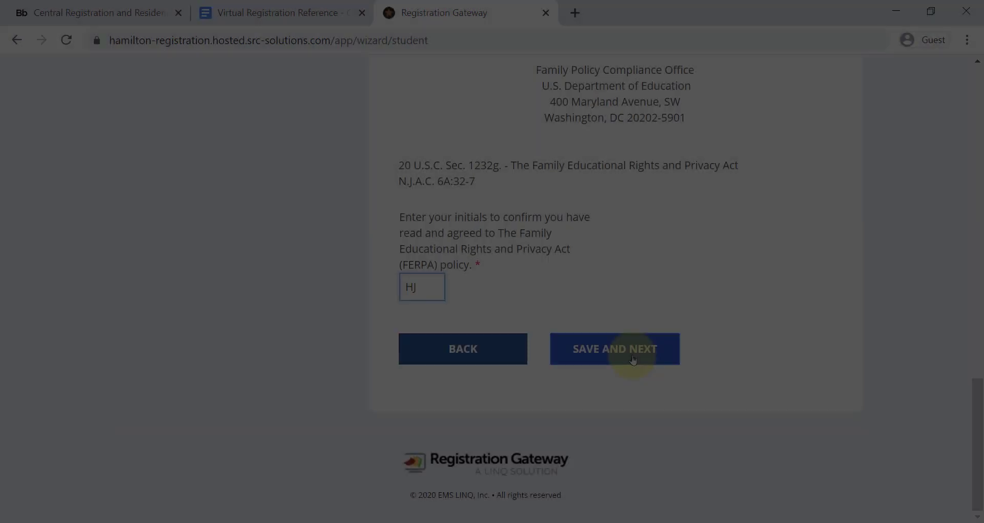
{"action": "left_click", "coordinate": [633, 360]}
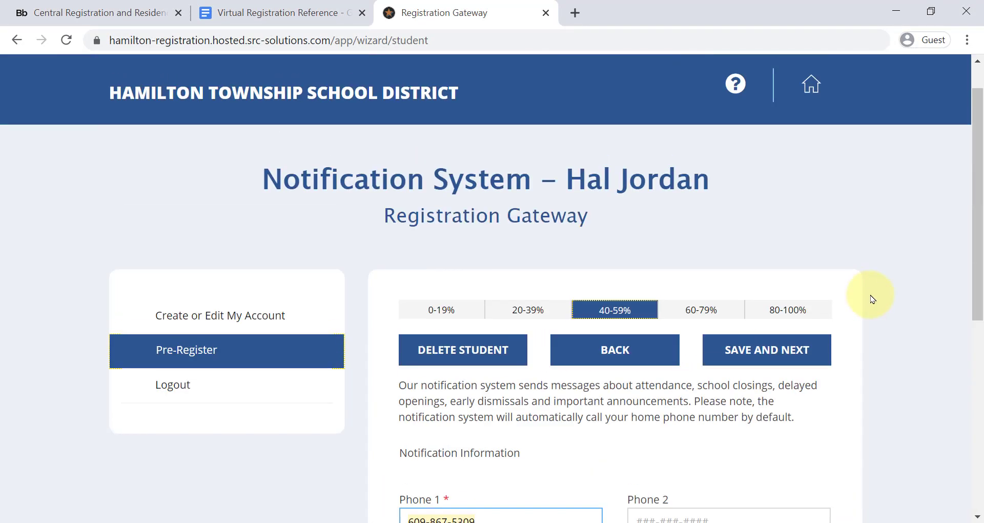
Step: Save the Notification Information form and advance to the Emergency Contacts page
{"action": "left_click_drag", "start_coordinate": [972, 265], "coordinate": [973, 374]}
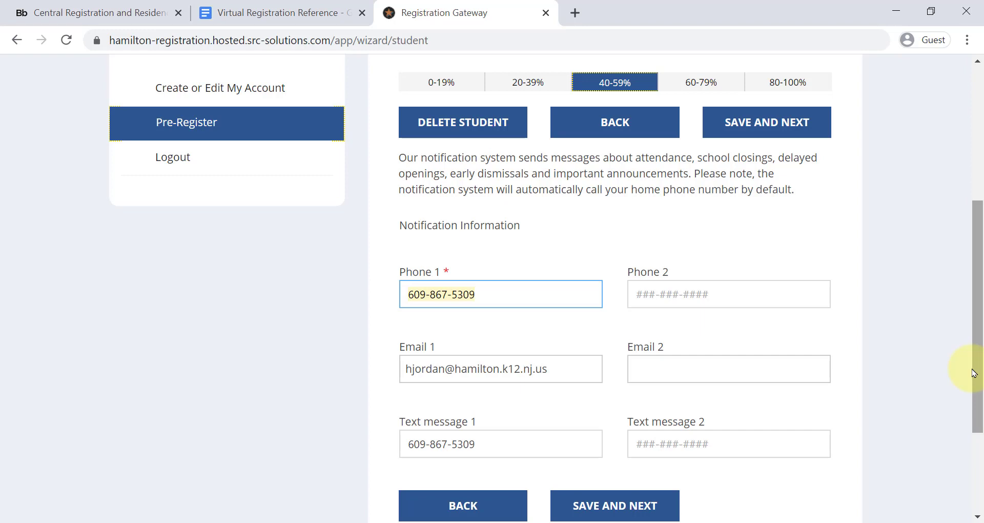
{"action": "left_click", "coordinate": [600, 502]}
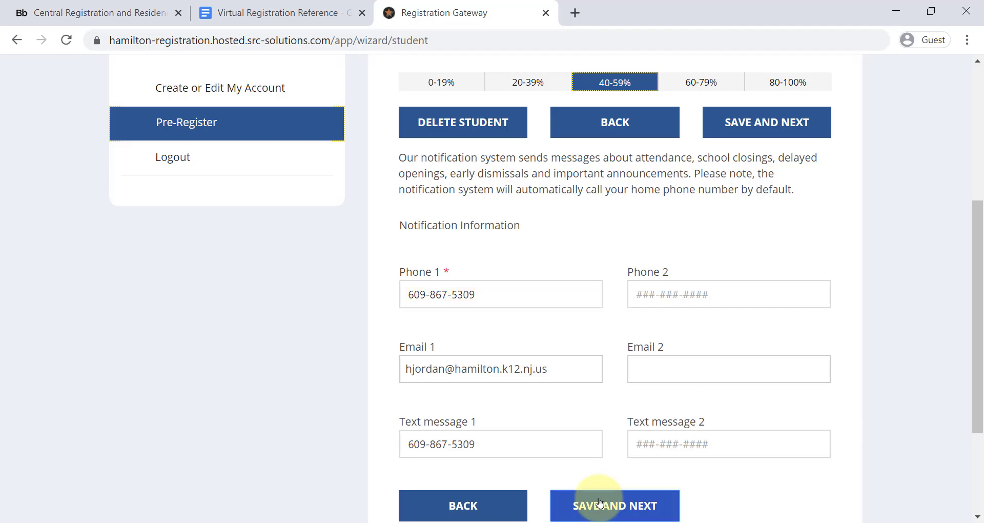
{"action": "scroll", "coordinate": [634, 404], "scroll_direction": "down", "scroll_amount": 5}
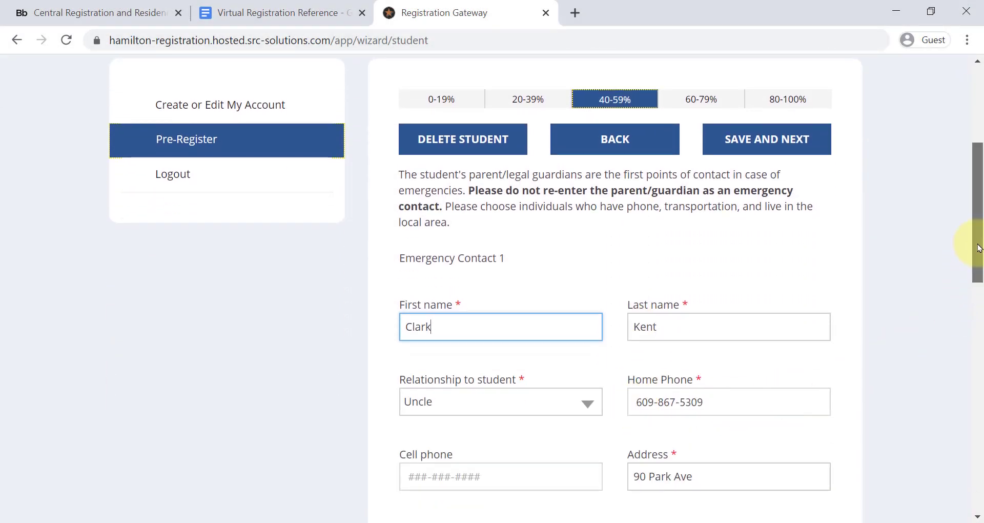
Step: Save both Uncle emergency contacts and advance to the Permission to Pick Up page
{"action": "left_click_drag", "start_coordinate": [978, 248], "coordinate": [931, 443]}
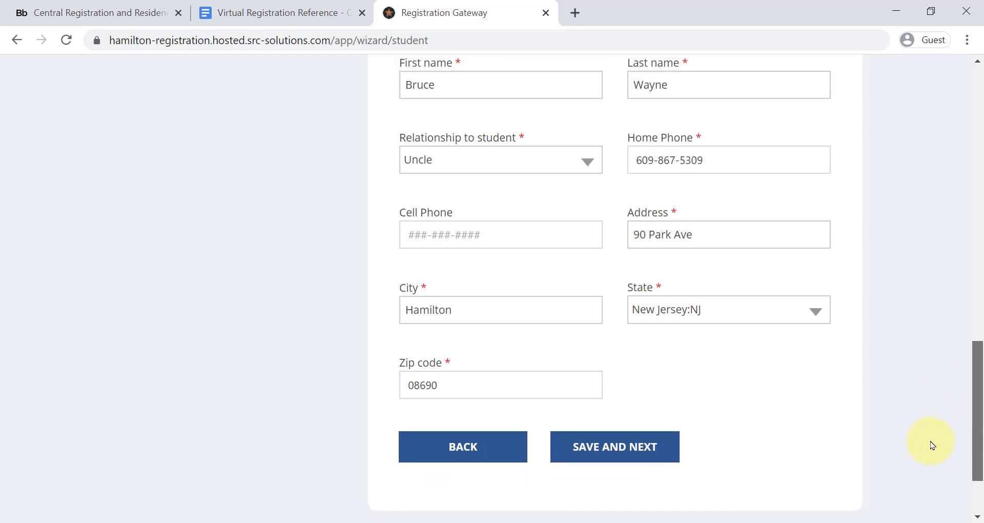
{"action": "left_click", "coordinate": [642, 451]}
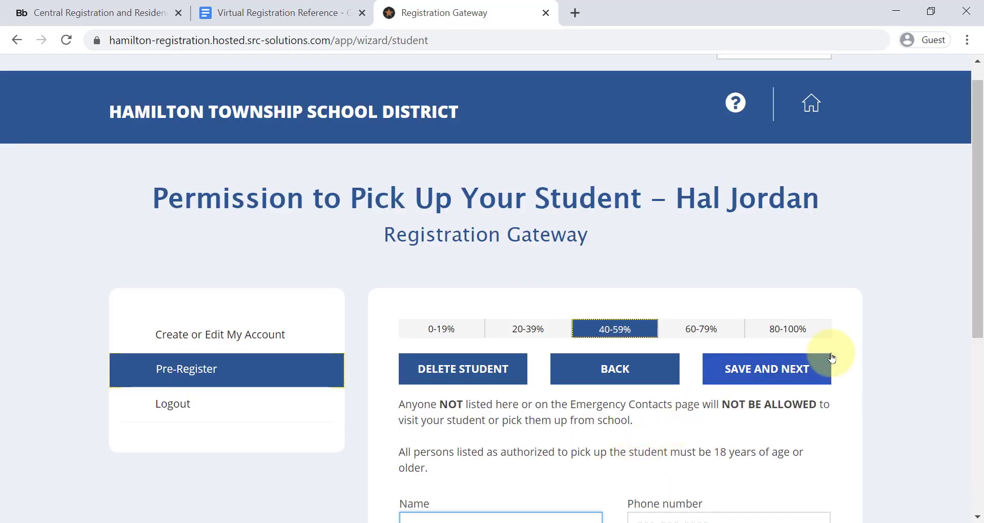
Step: Leave the pick-up permission list empty and move past it toward Document Uploads
{"action": "left_click_drag", "start_coordinate": [969, 215], "coordinate": [960, 281]}
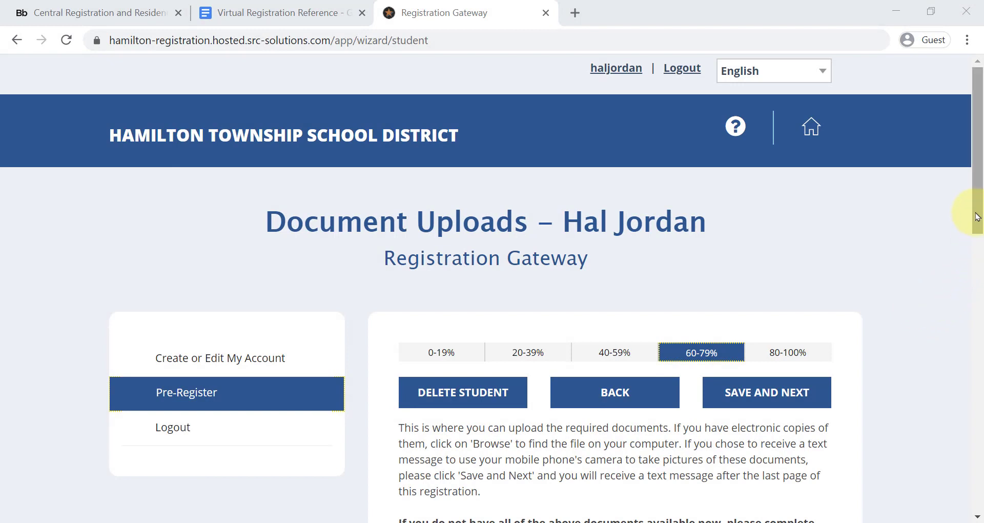
Step: Upload Example Birth Certificate.pdf as the Birth Record document
{"action": "left_click_drag", "start_coordinate": [979, 208], "coordinate": [953, 381]}
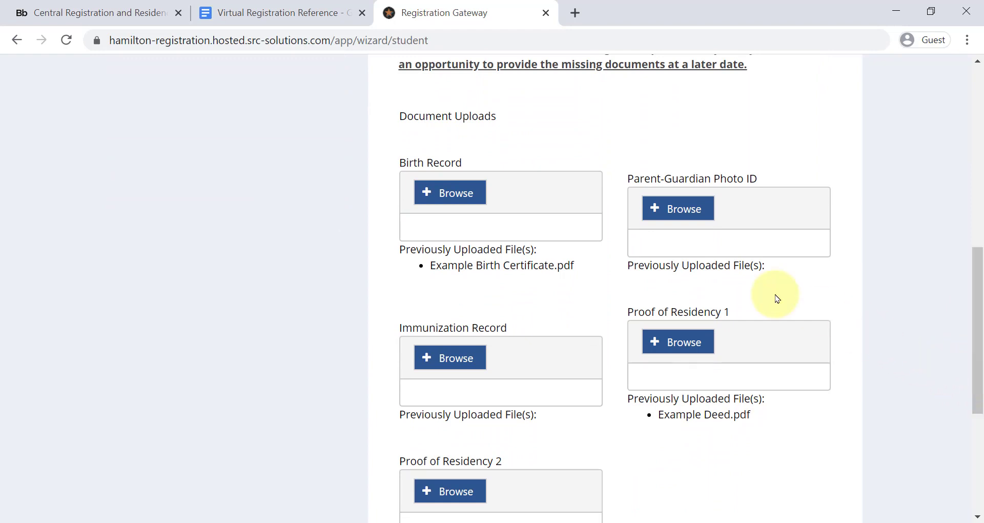
{"action": "left_click", "coordinate": [451, 194]}
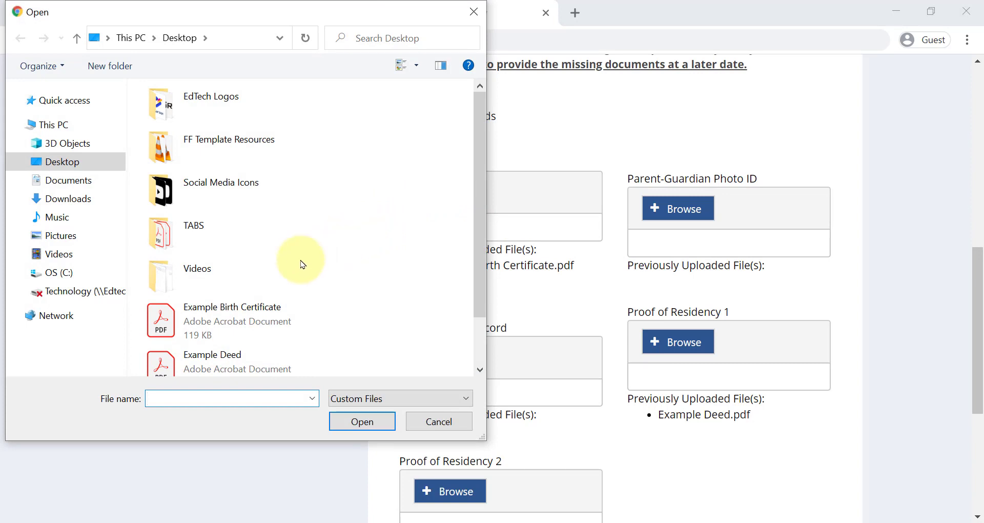
{"action": "left_click", "coordinate": [261, 327]}
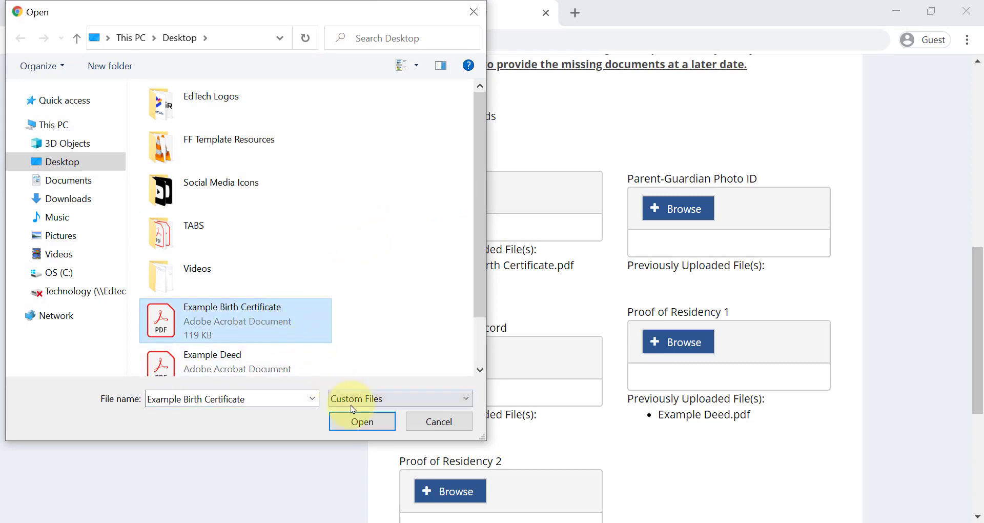
{"action": "left_click", "coordinate": [345, 421]}
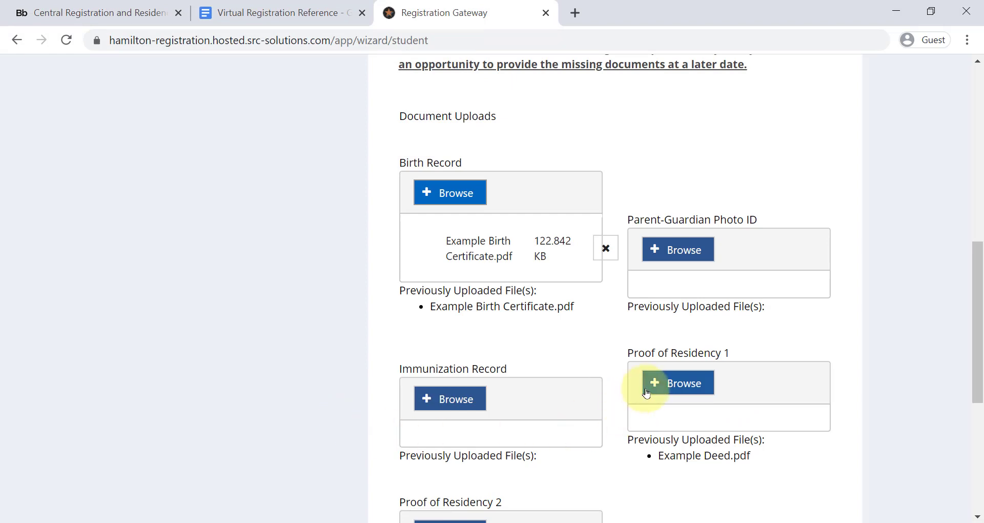
Step: Upload Example Deed.pdf and Example Utility.pdf as Proof of Residency 1 and 2, then save
{"action": "left_click", "coordinate": [665, 386]}
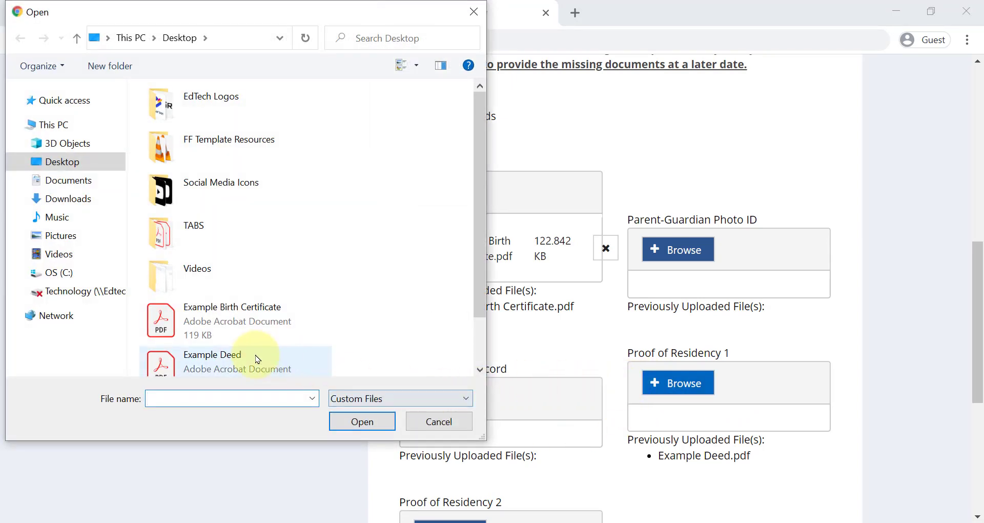
{"action": "left_click", "coordinate": [257, 361]}
{"action": "left_click", "coordinate": [351, 421]}
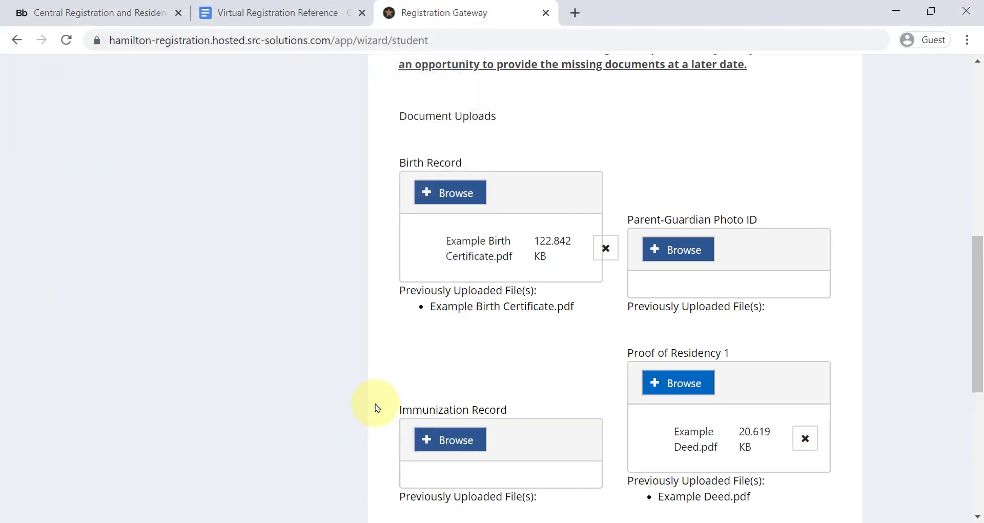
{"action": "scroll", "coordinate": [410, 400], "scroll_direction": "down", "scroll_amount": 2}
{"action": "left_click", "coordinate": [443, 417]}
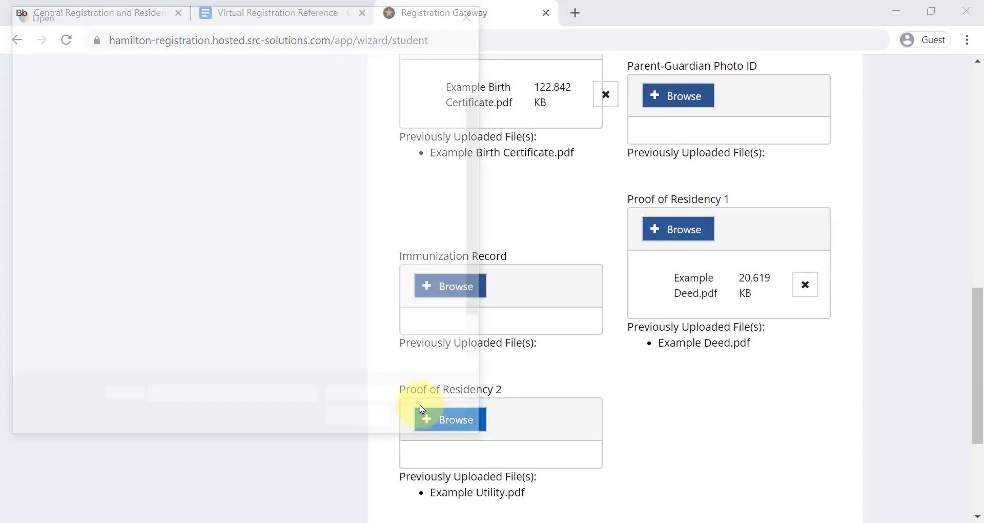
{"action": "left_click", "coordinate": [297, 369]}
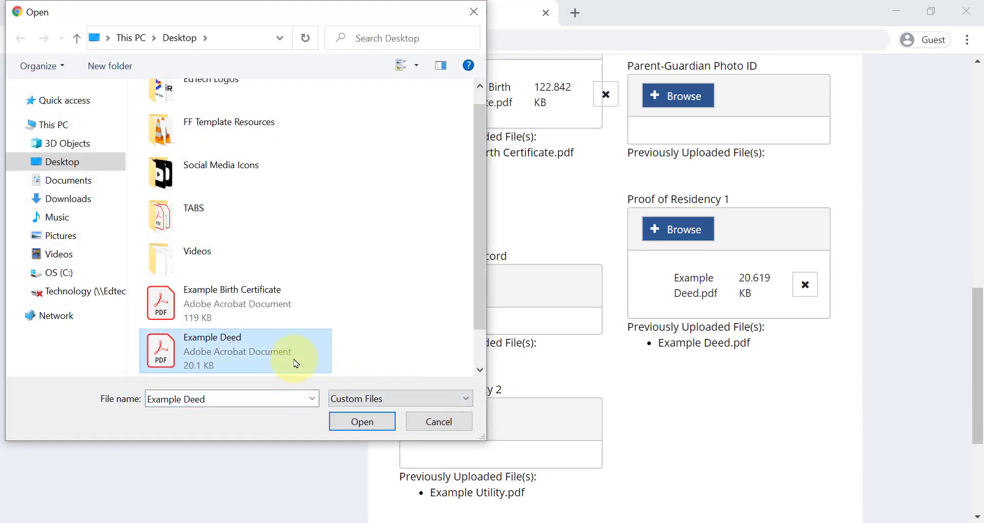
{"action": "scroll", "coordinate": [287, 353], "scroll_direction": "down", "scroll_amount": 1}
{"action": "left_click", "coordinate": [287, 354]}
{"action": "left_click", "coordinate": [357, 424]}
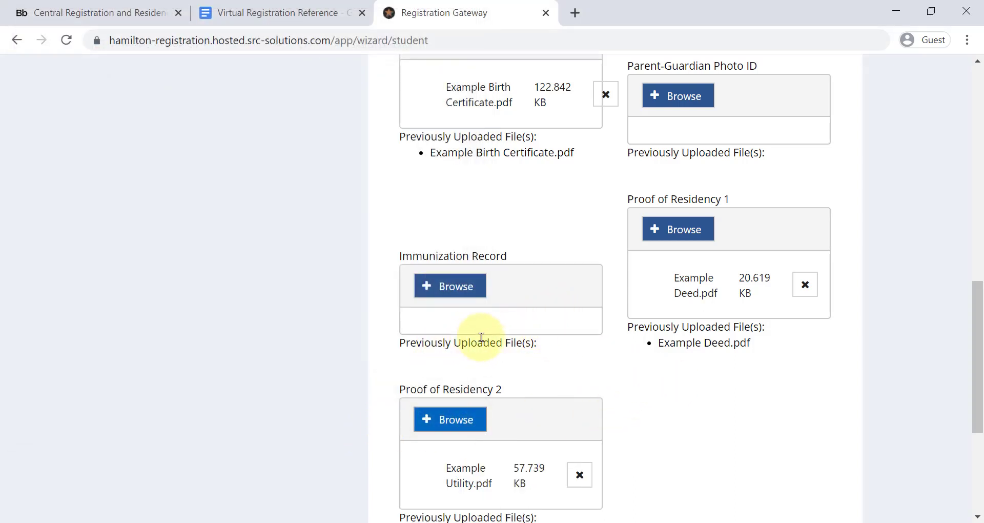
{"action": "scroll", "coordinate": [528, 333], "scroll_direction": "down", "scroll_amount": 5}
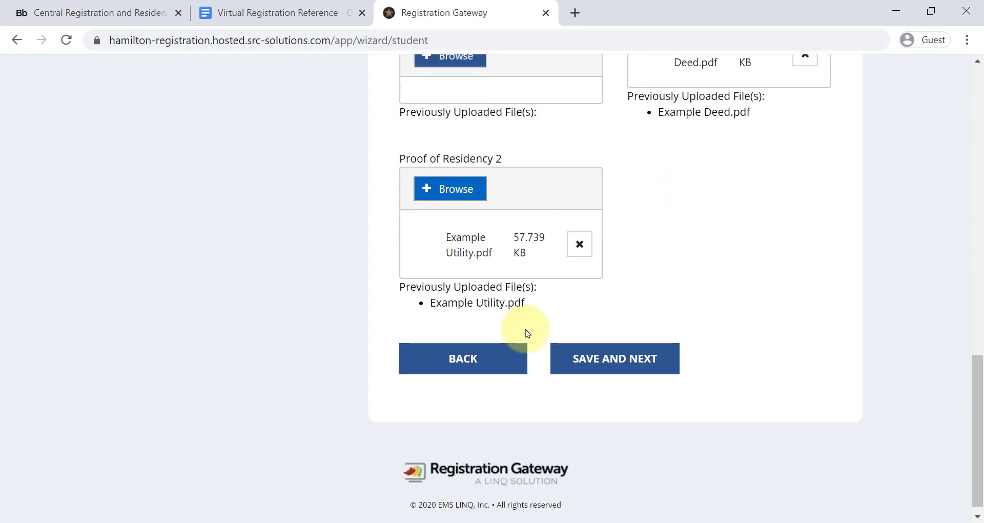
{"action": "left_click", "coordinate": [628, 358]}
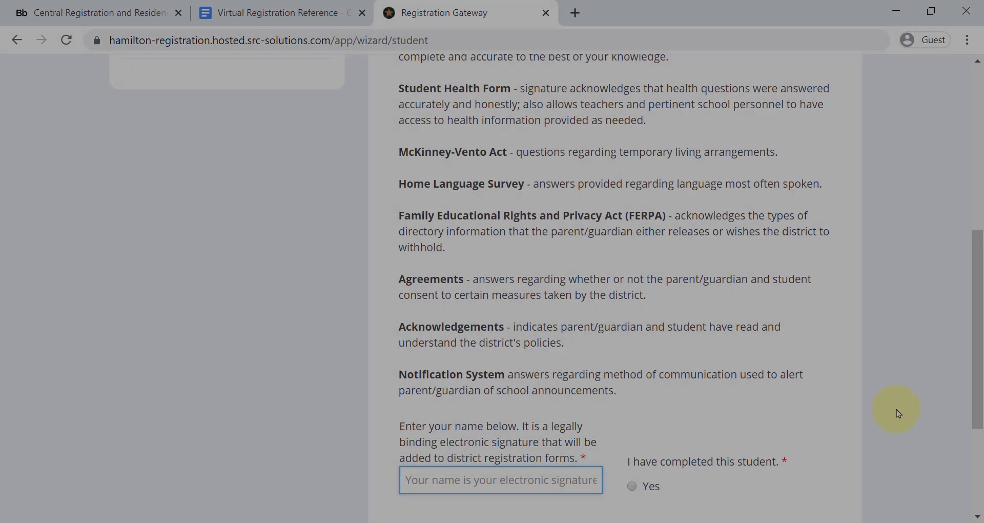
Step: Sign the Finishing Up page with the parent's full name, choose Yes for completed, and submit
{"action": "left_click_drag", "start_coordinate": [980, 340], "coordinate": [976, 194]}
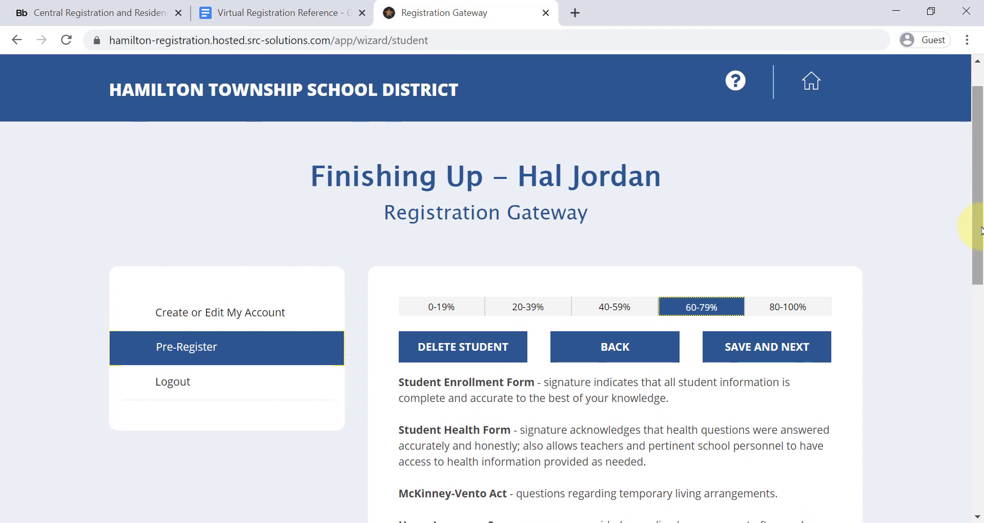
{"action": "left_click_drag", "start_coordinate": [982, 230], "coordinate": [949, 398]}
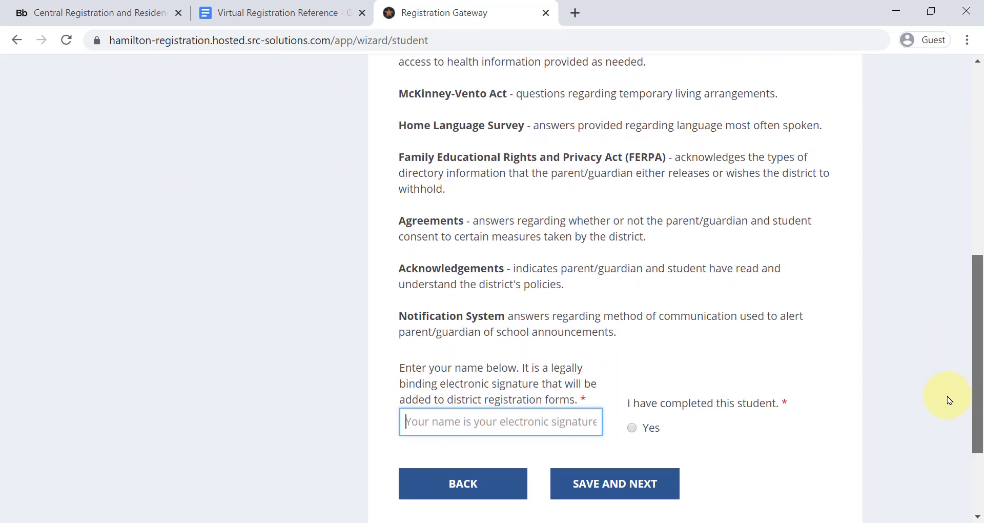
{"action": "left_click", "coordinate": [560, 420]}
{"action": "type", "text": "Hal"}
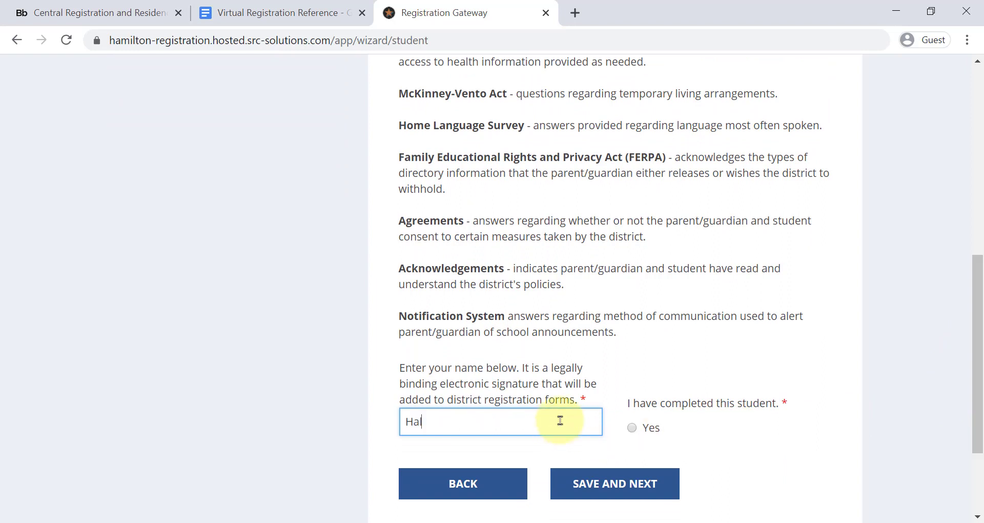
{"action": "type", "text": " Jordan"}
{"action": "left_click", "coordinate": [633, 430]}
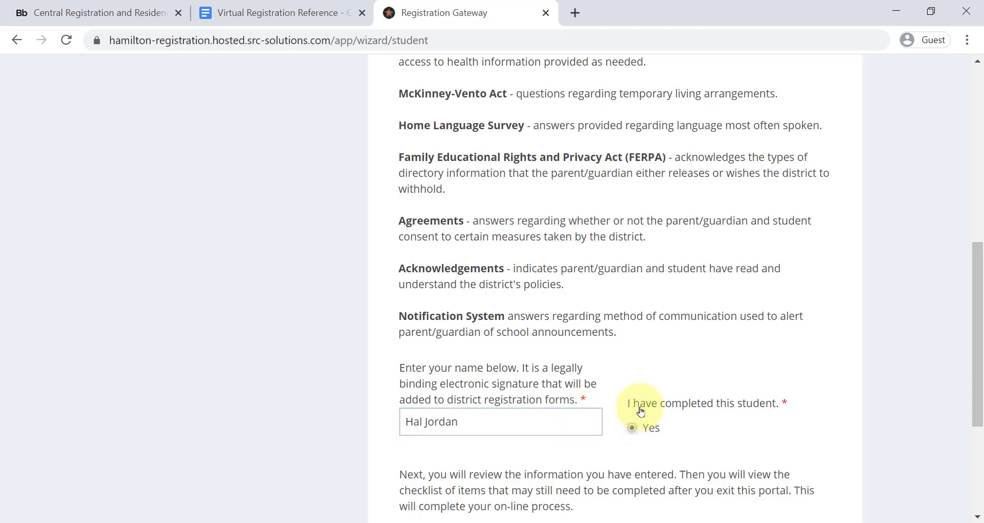
{"action": "scroll", "coordinate": [636, 410], "scroll_direction": "down", "scroll_amount": 4}
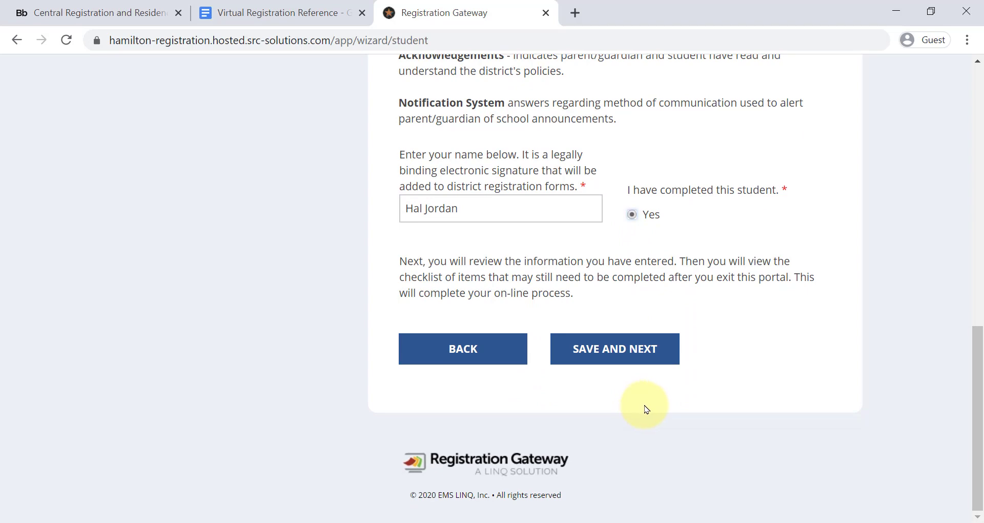
{"action": "left_click", "coordinate": [641, 354]}
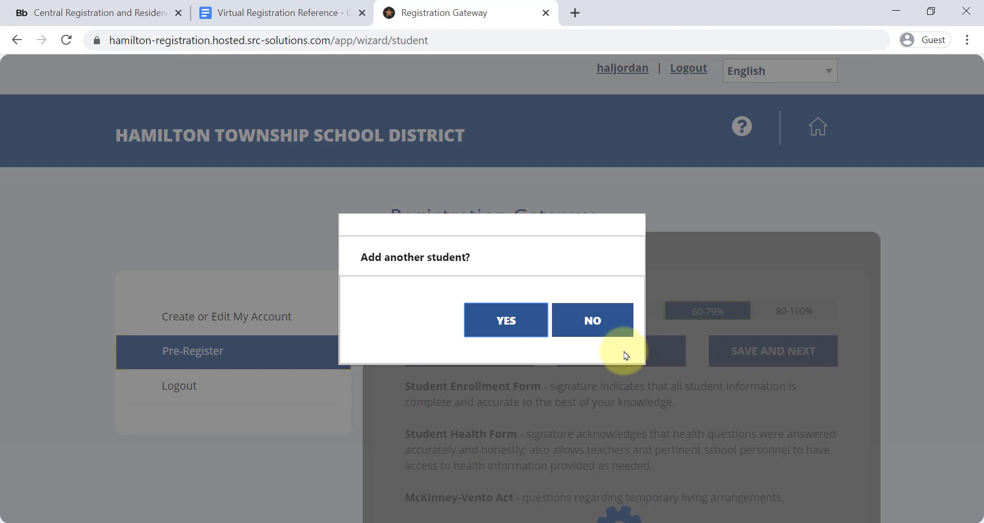
Step: Answer No to adding another student to reach the Final Checklist / Download PDF page
{"action": "left_click", "coordinate": [594, 323]}
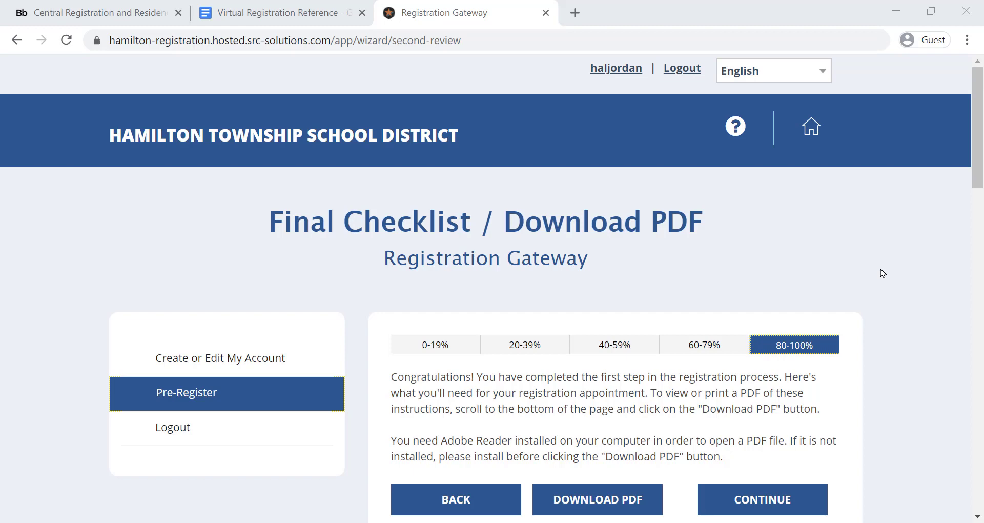
Step: Continue from the Final Checklist to get the 'Pre-registration completed successfully' message
{"action": "left_click", "coordinate": [767, 495]}
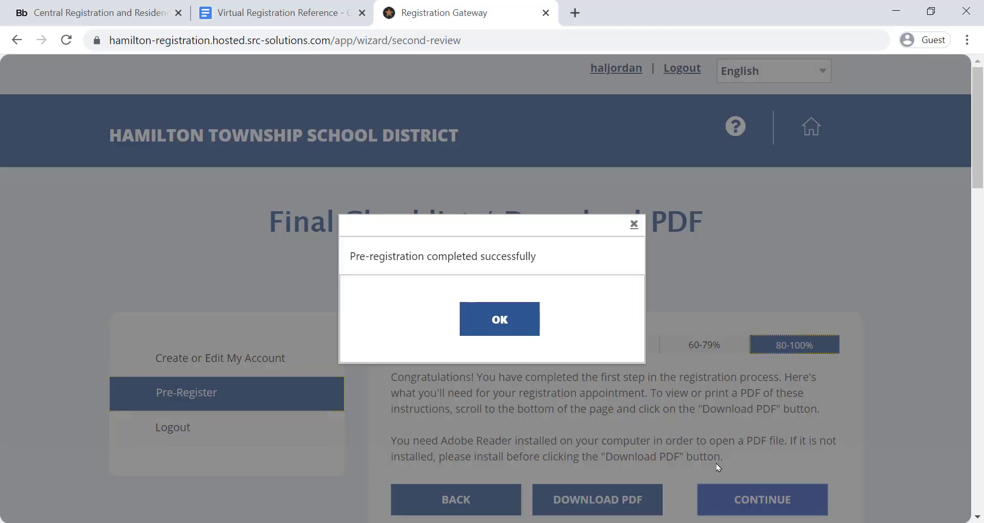